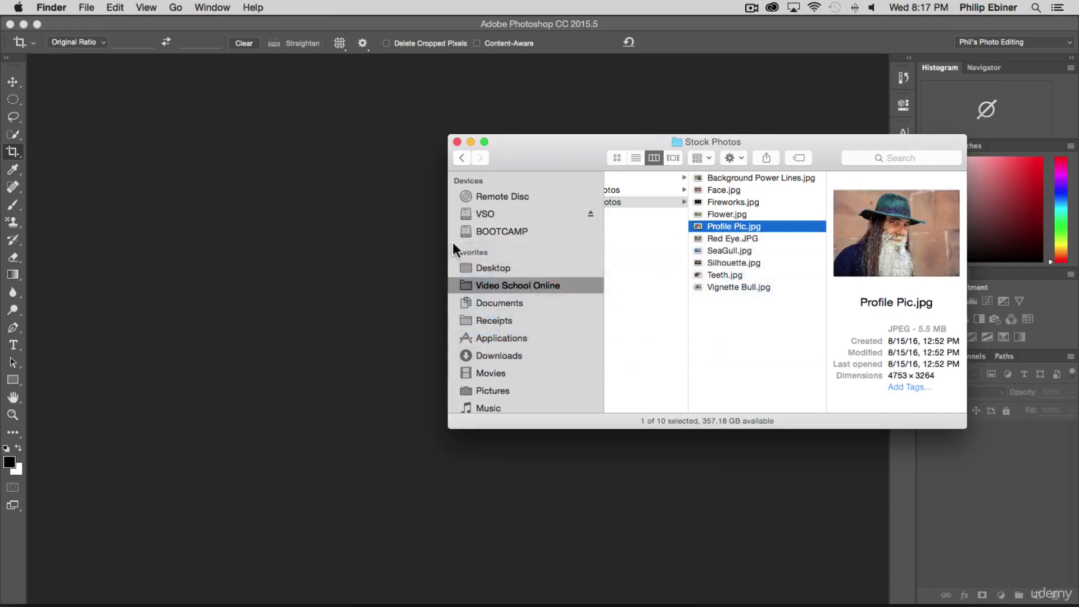
- Open Profile Pic.jpg from the Stock Photos folder in Adobe Photoshop CC 2015.5
right_click(726, 224)
mouse_move(888, 246)
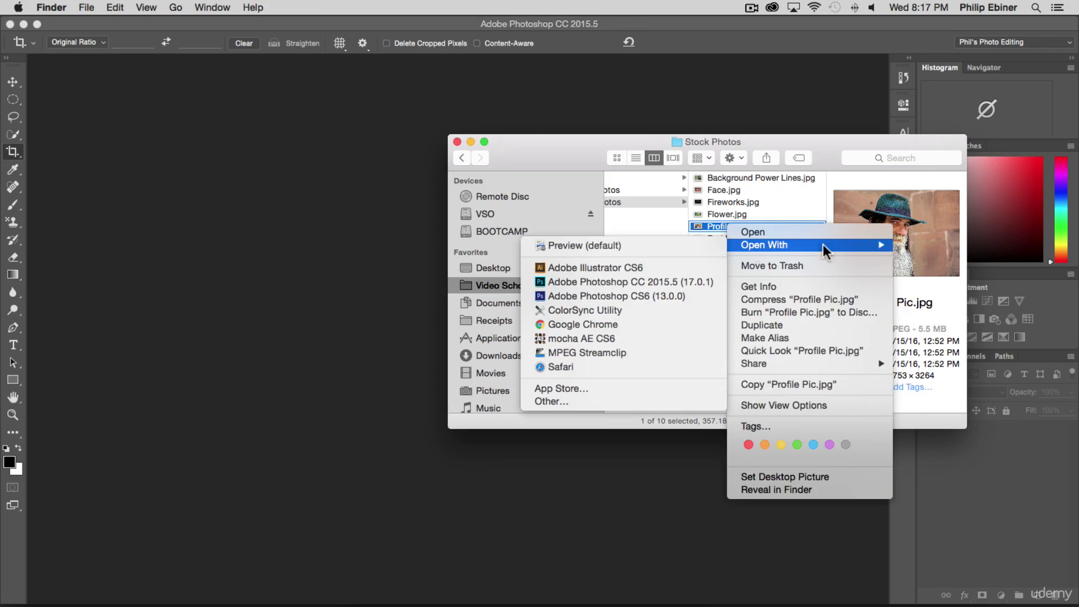
left_click(612, 282)
- Set the document's zoom level to 22% so the whole portrait fits in the workspace
type("z")
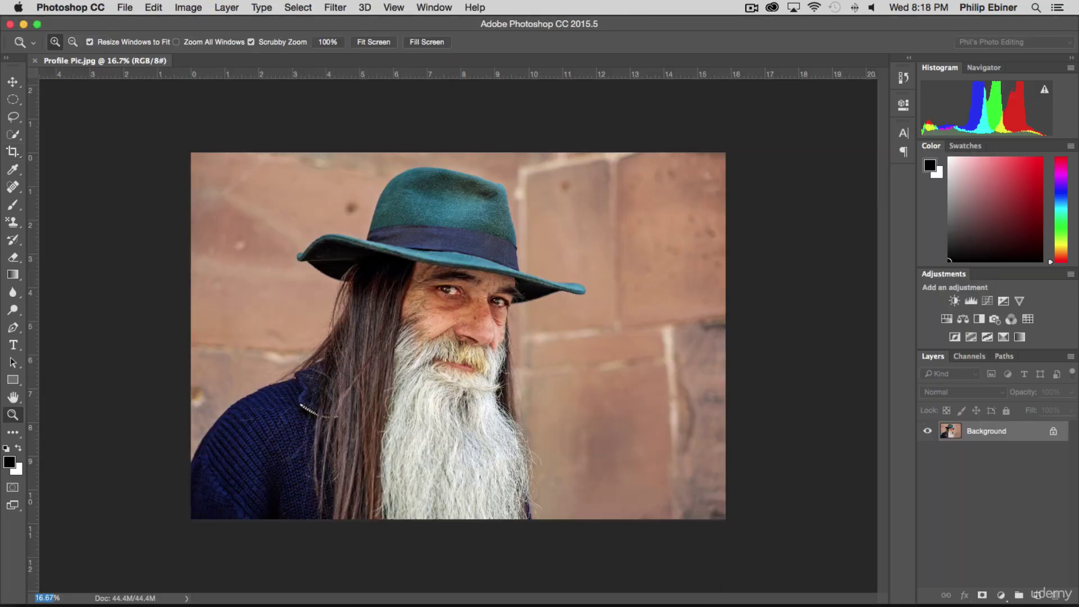
type("0")
key("Return")
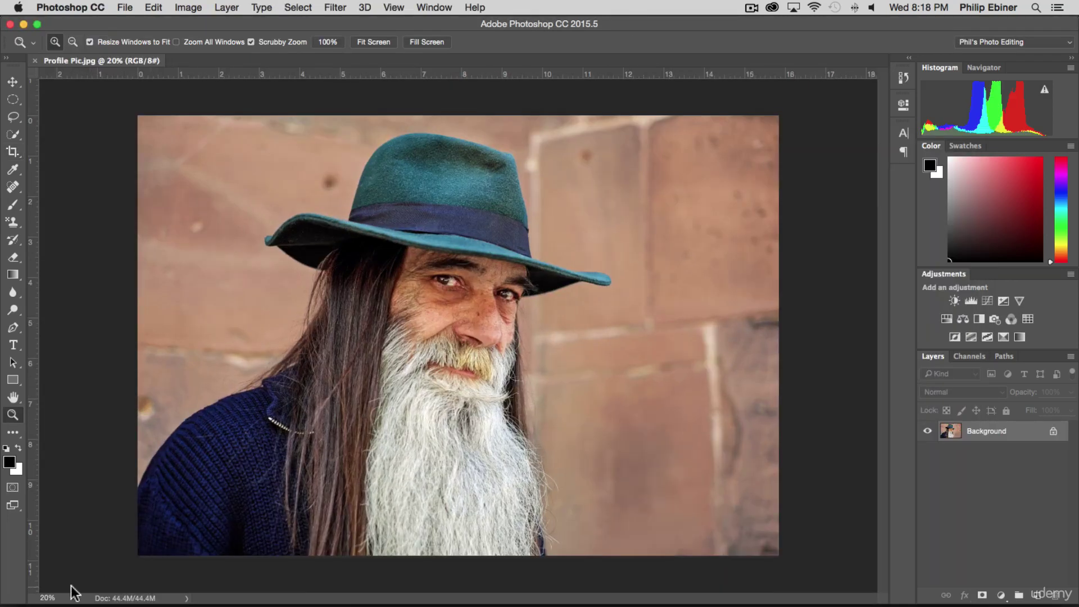
type("25")
key("Return")
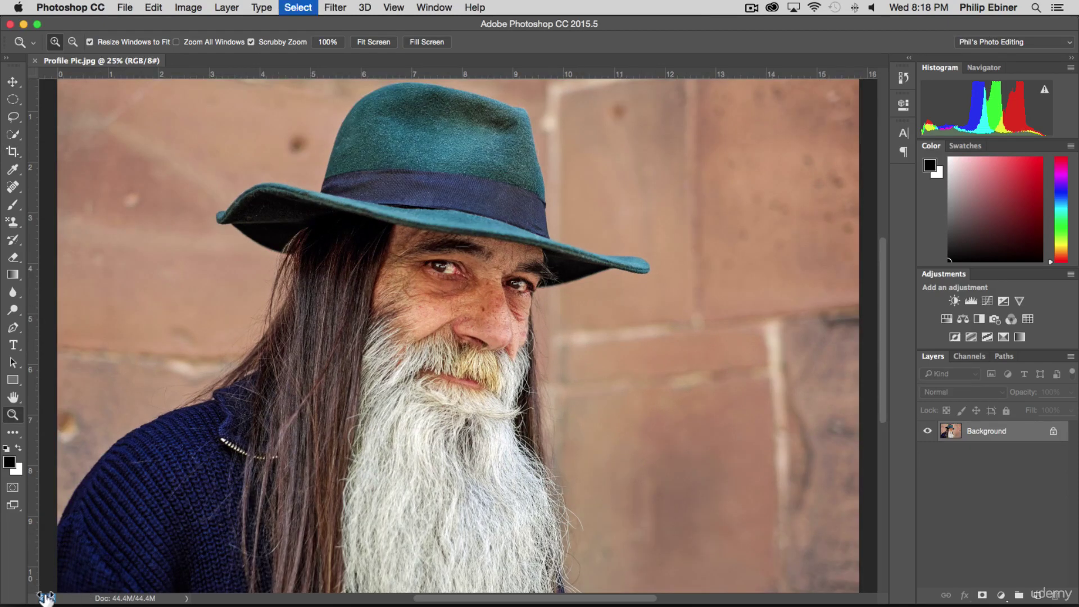
type("22")
key("Return")
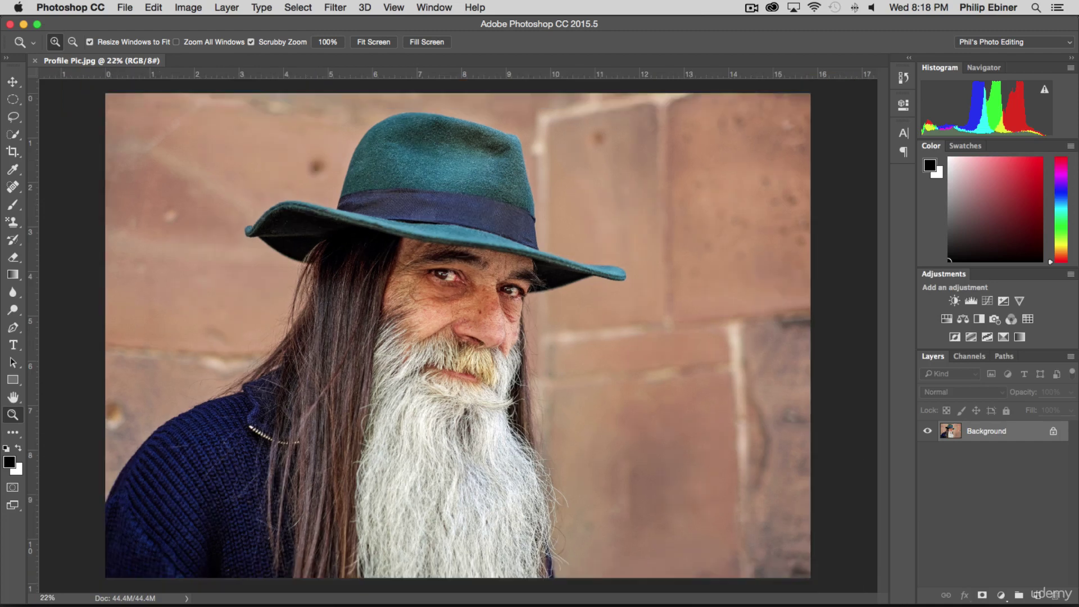
key("v")
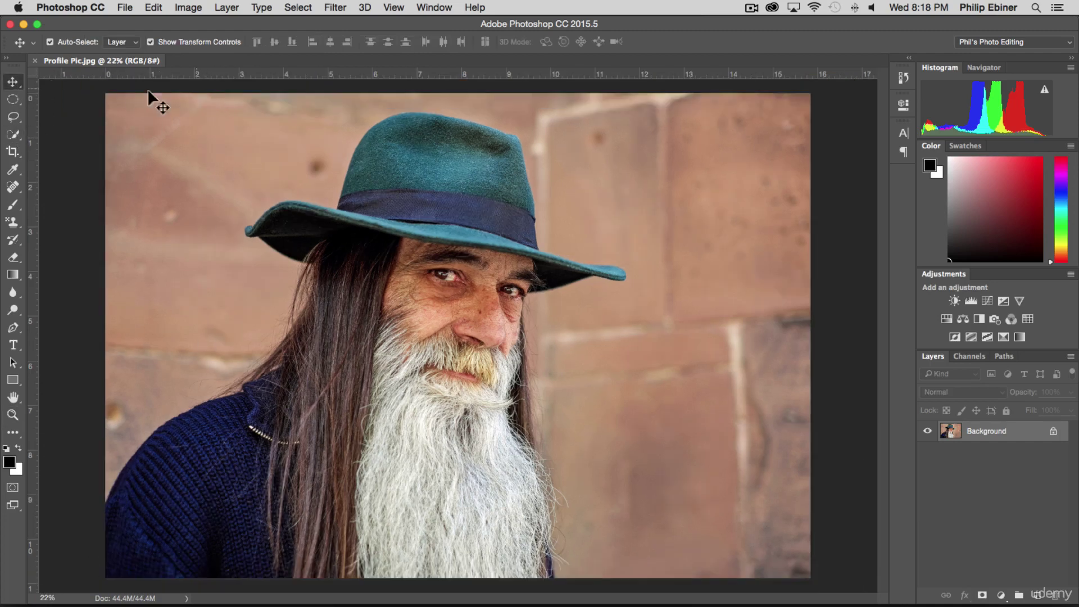
left_click(12, 103)
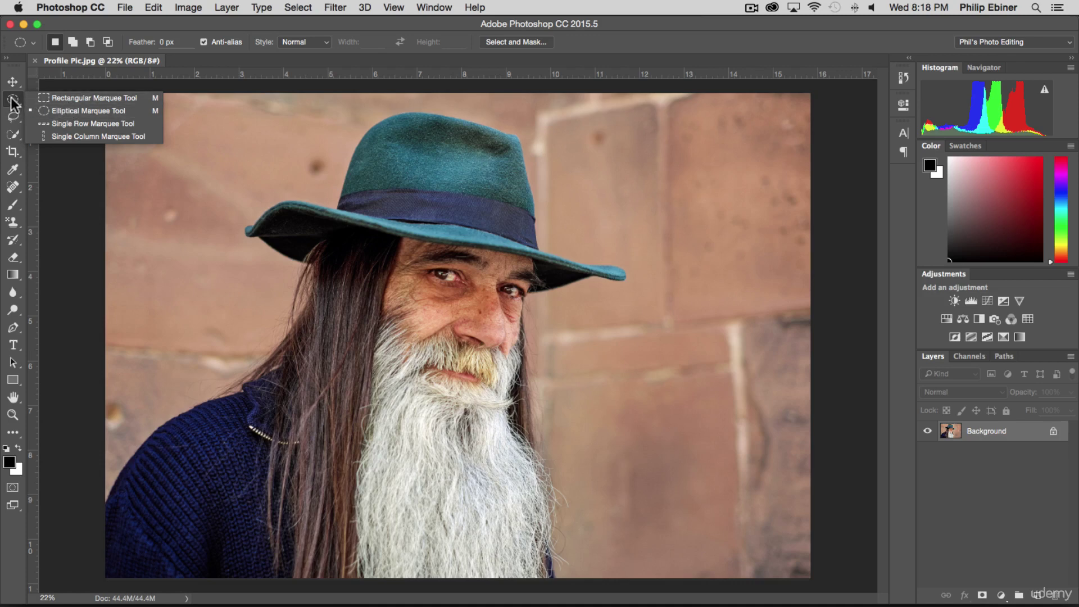
left_click(12, 103)
left_click(14, 117)
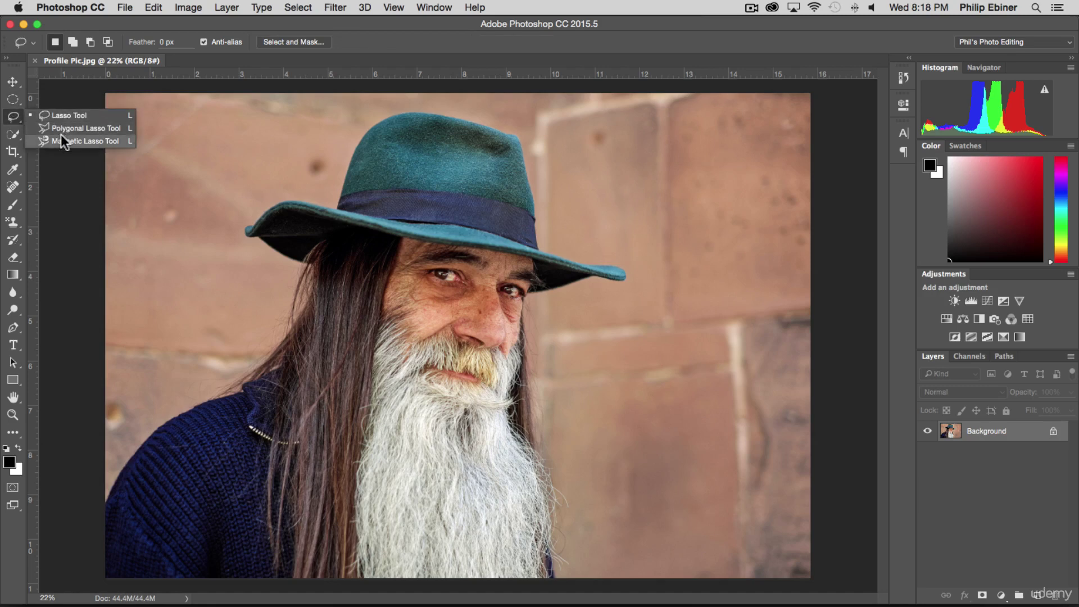
left_click(14, 135)
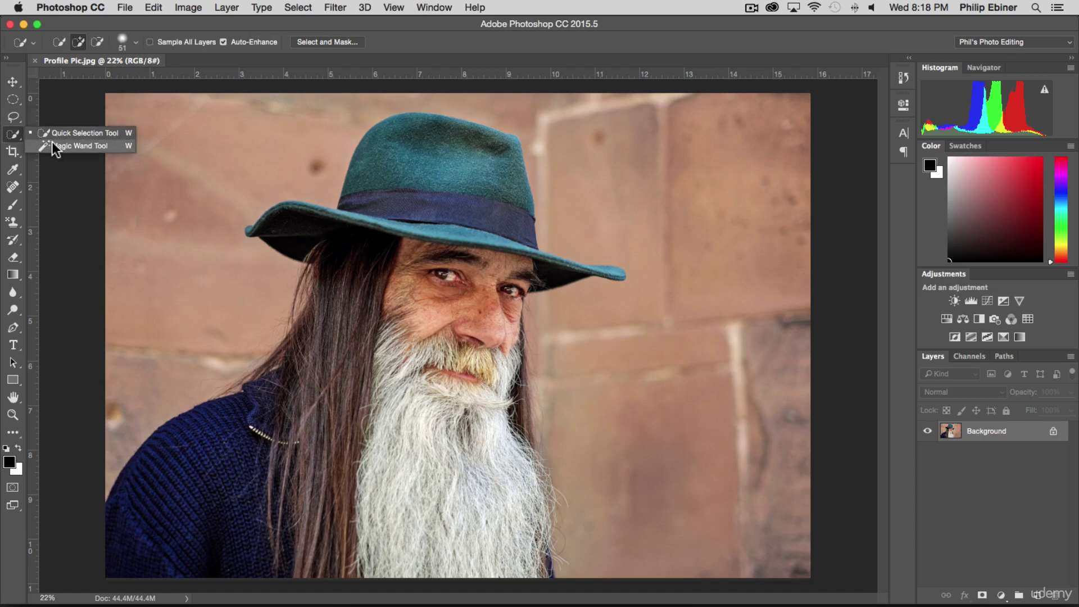
- Select the man's face and hat brim with the Rectangular Marquee tool
left_click(12, 100)
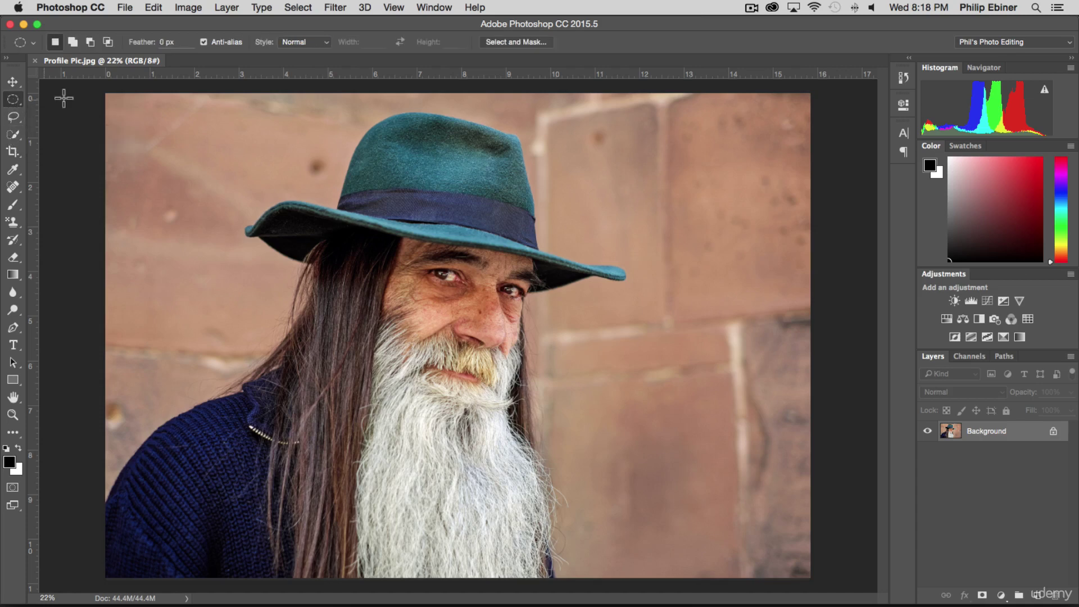
left_click(12, 99)
left_click(73, 95)
left_click_drag(189, 115, 599, 295)
left_click_drag(678, 531, 603, 408)
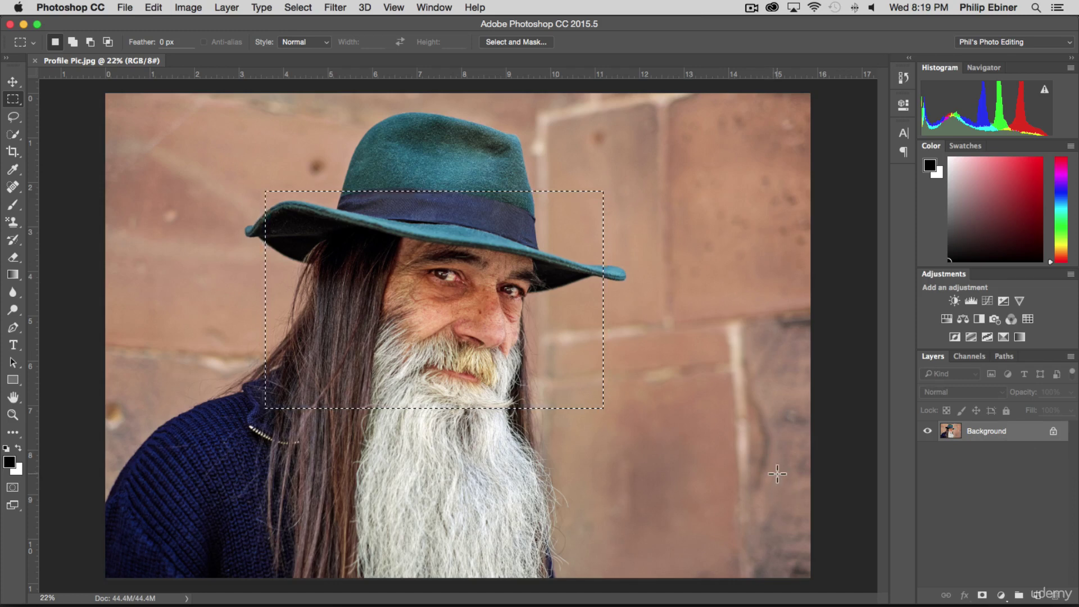
- Copy the rectangular selection onto a new layer to view it with the Background hidden, and delete that layer with the Background shown again
key("super+c")
key("super+v")
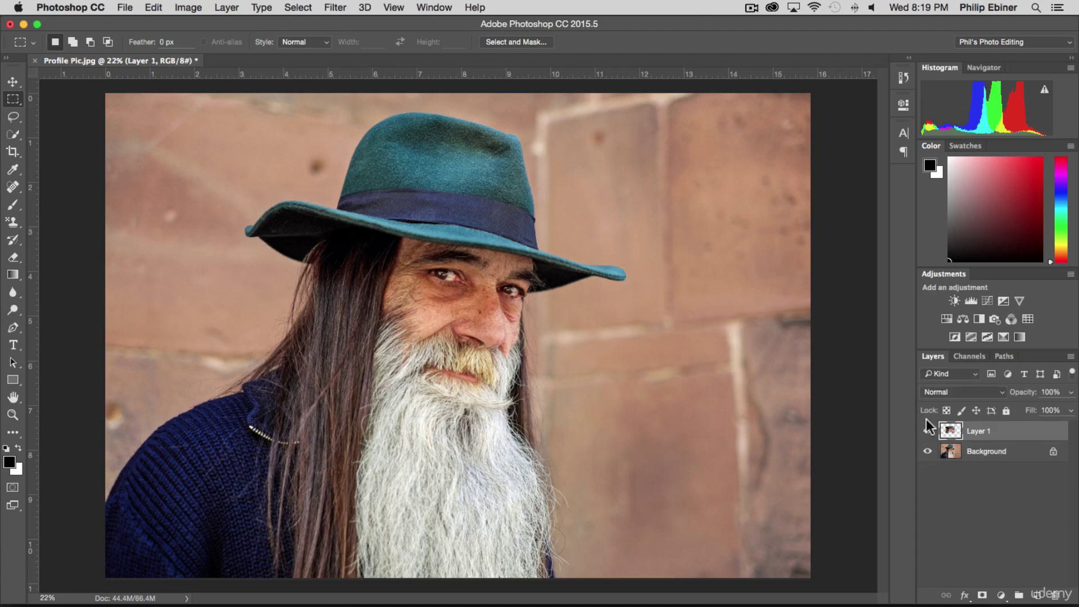
left_click(927, 451)
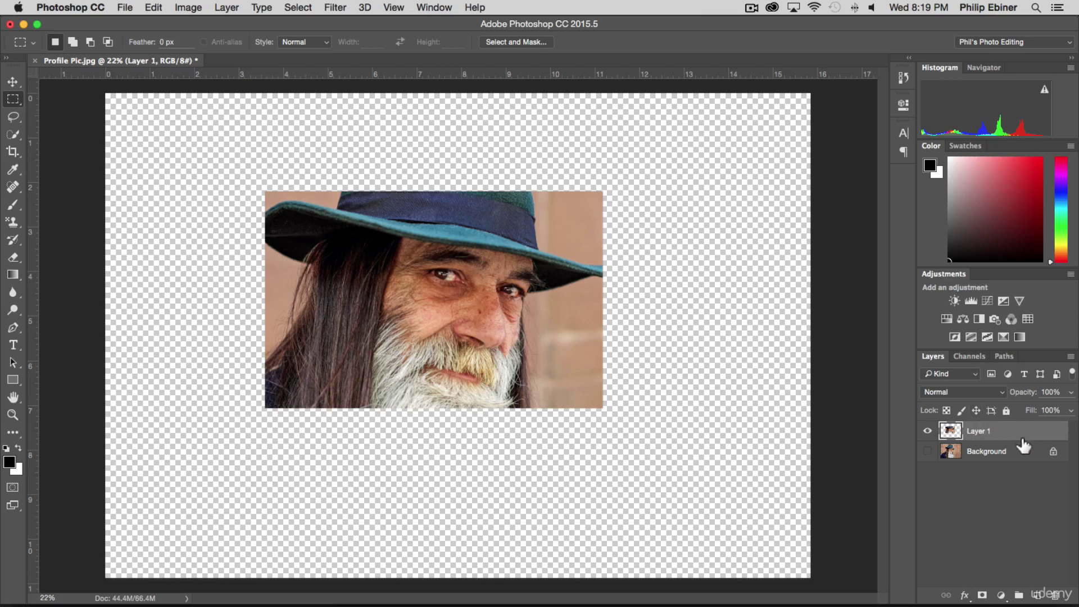
key("v")
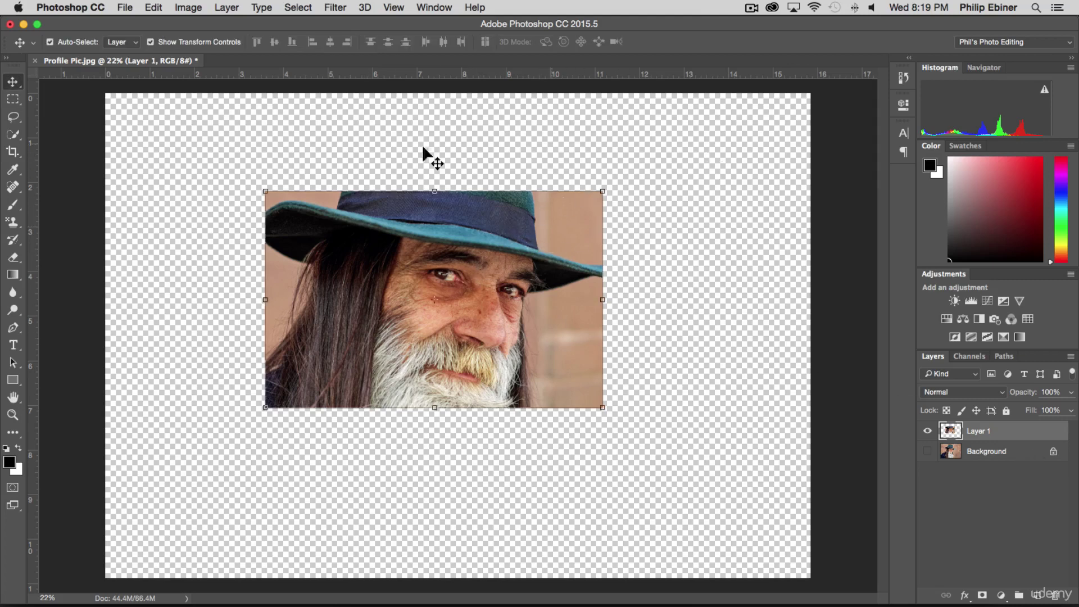
left_click(927, 451)
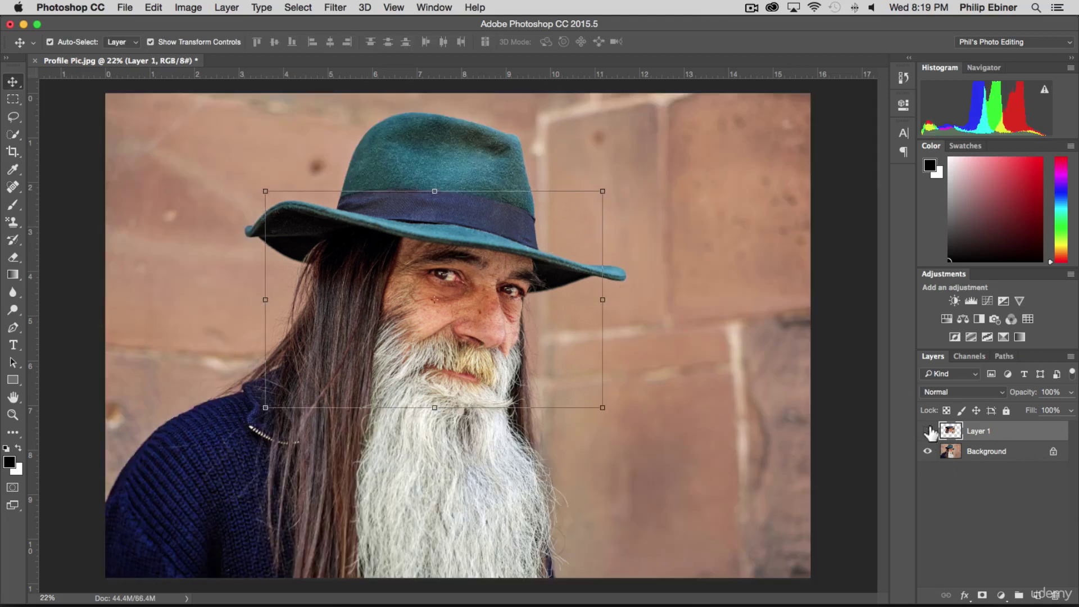
key("Delete")
- Draw a circular selection around the man's head with the Elliptical Marquee tool and nudge it until it frames the hat
left_click_drag(13, 99, 83, 110)
mouse_move(388, 155)
left_mouse_down()
mouse_move(349, 169)
mouse_move(666, 509)
mouse_move(660, 387)
left_mouse_up()
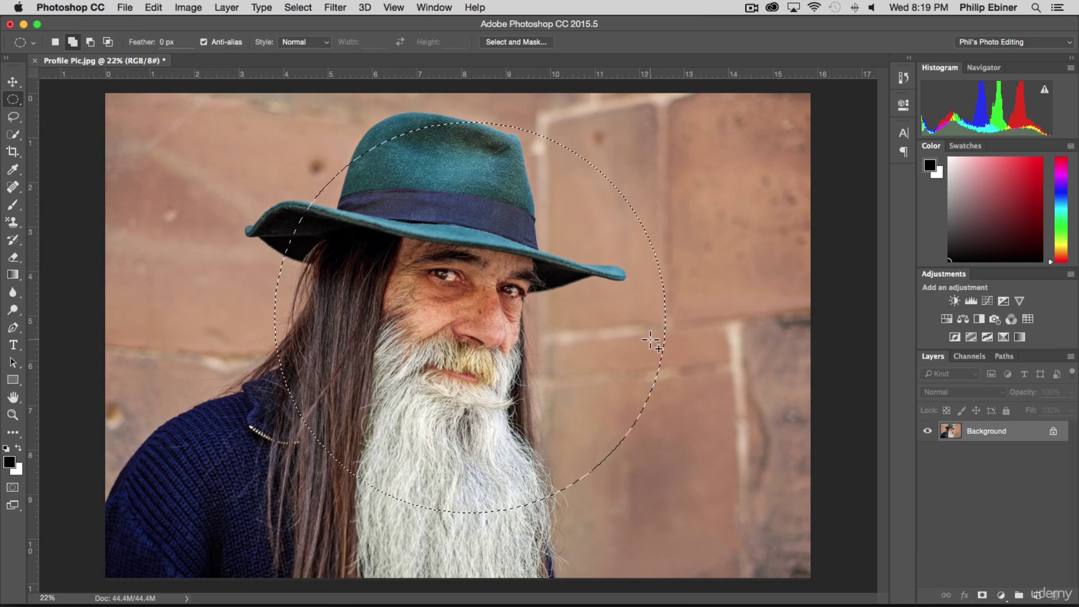
key("shift+Left")
key("shift+Left")
key("shift+Left")
key("shift+Left")
key("shift+Left")
key("shift+Left")
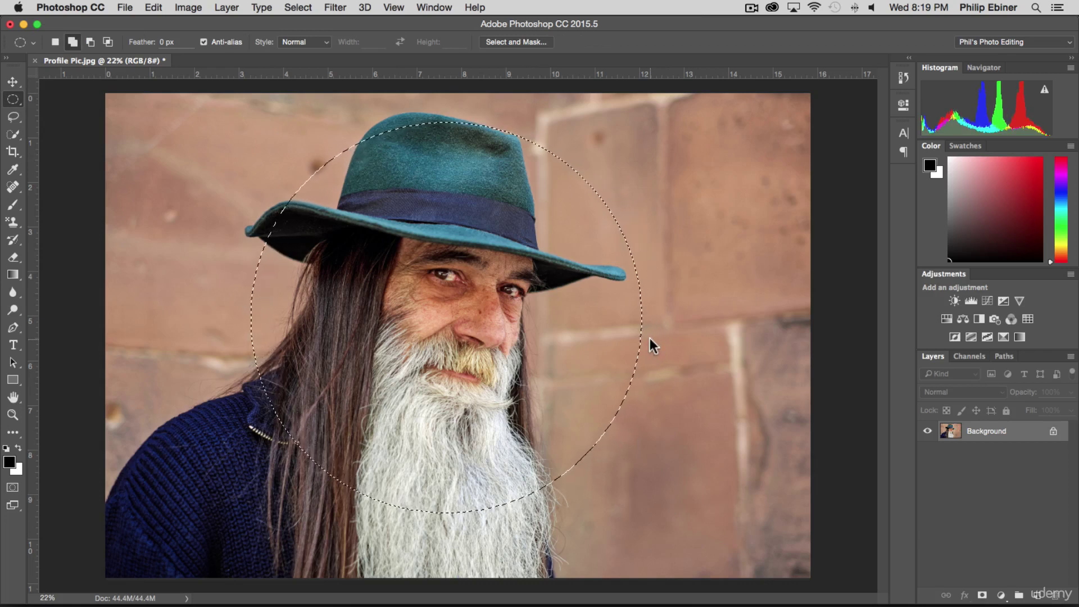
key("shift+Up")
key("shift+Up")
key("Left")
key("Left")
key("Left")
key("Left")
key("Left")
key("Left")
key("shift+Up")
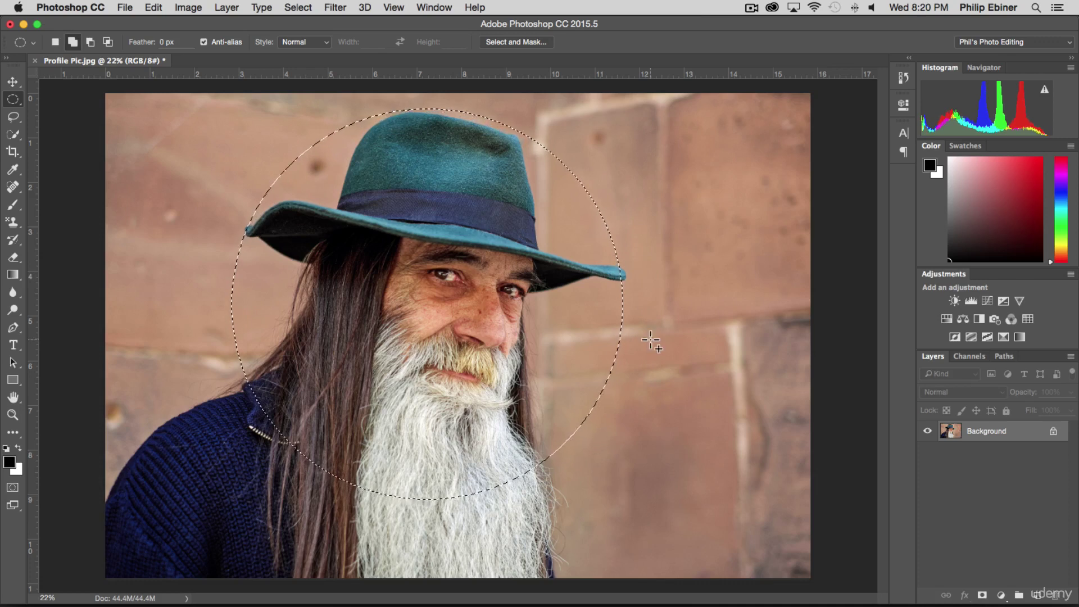
key("shift+Left")
key("shift+Left")
key("shift+Left")
key("shift+Left")
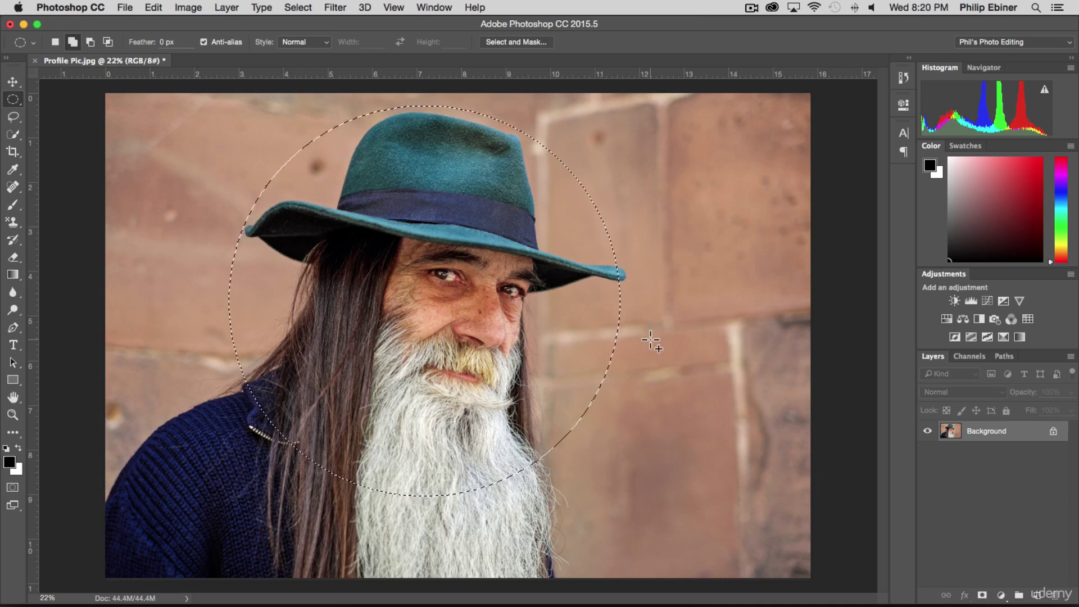
key("Right")
key("Right")
key("Right")
key("Right")
key("Right")
key("Right")
key("Right")
key("Down")
key("Down")
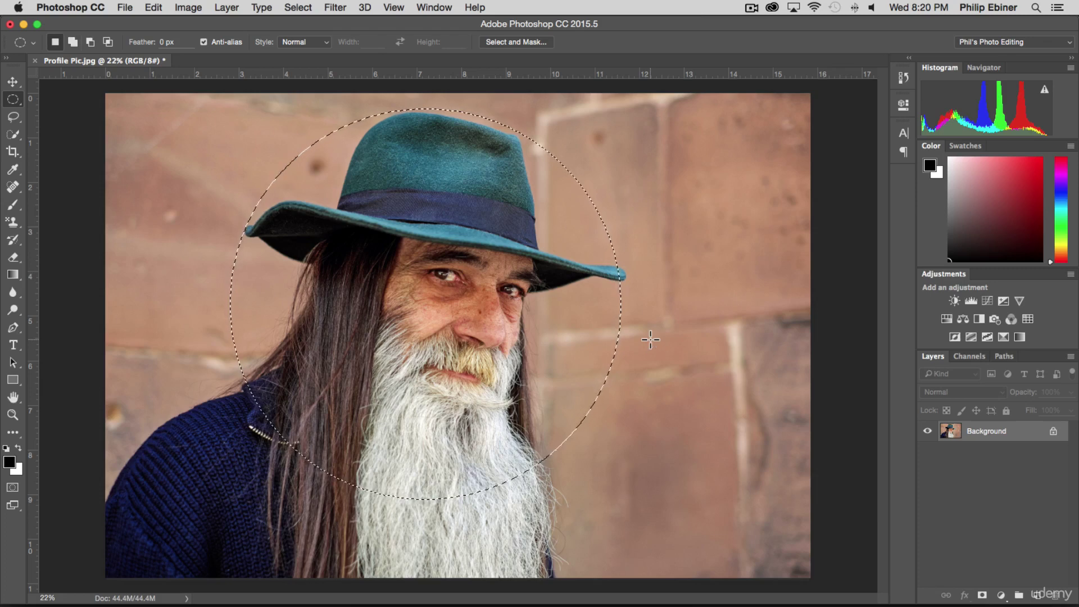
- Paste a copy of the circular selection as a new layer, preview it without the Background, and remove that layer
key("super+c")
key("super+v")
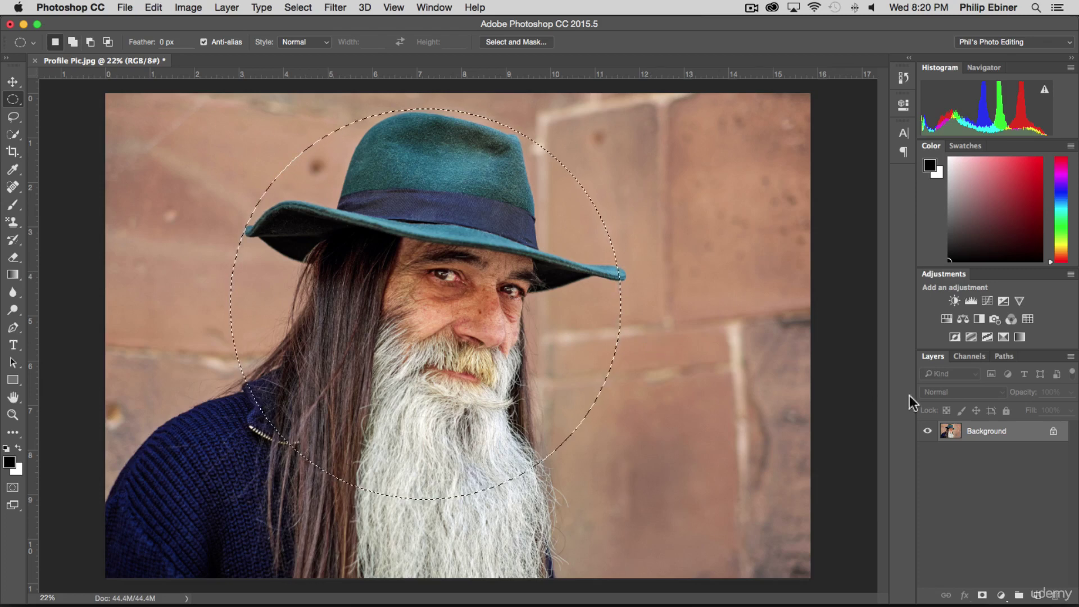
left_click(927, 451)
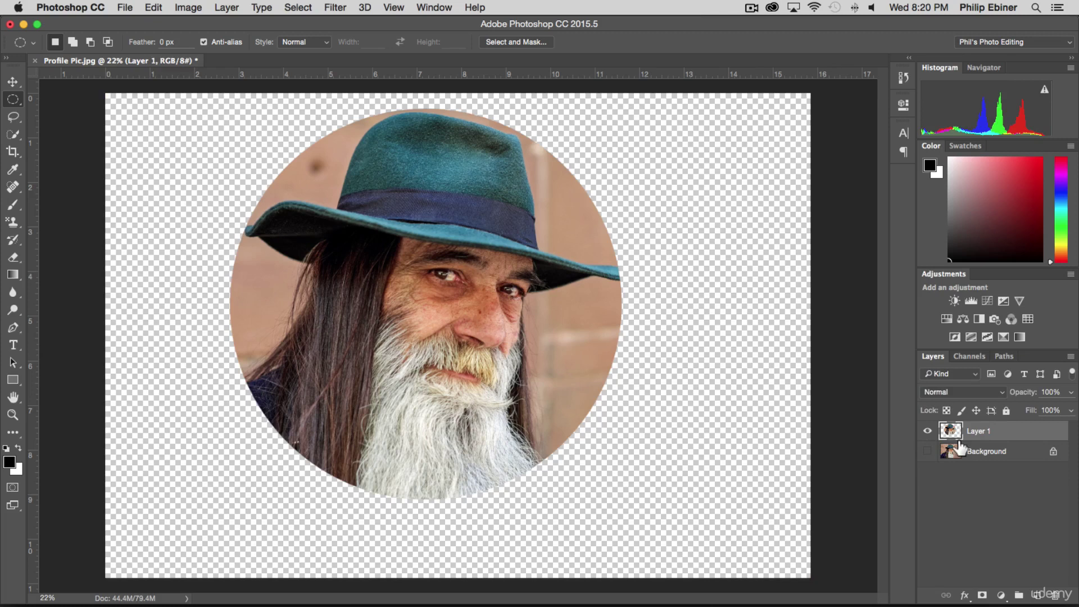
left_click(927, 451)
key("BackSpace")
- Trace a loose freehand selection around the man's hat, face and upper beard with the Lasso tool
left_click(13, 116)
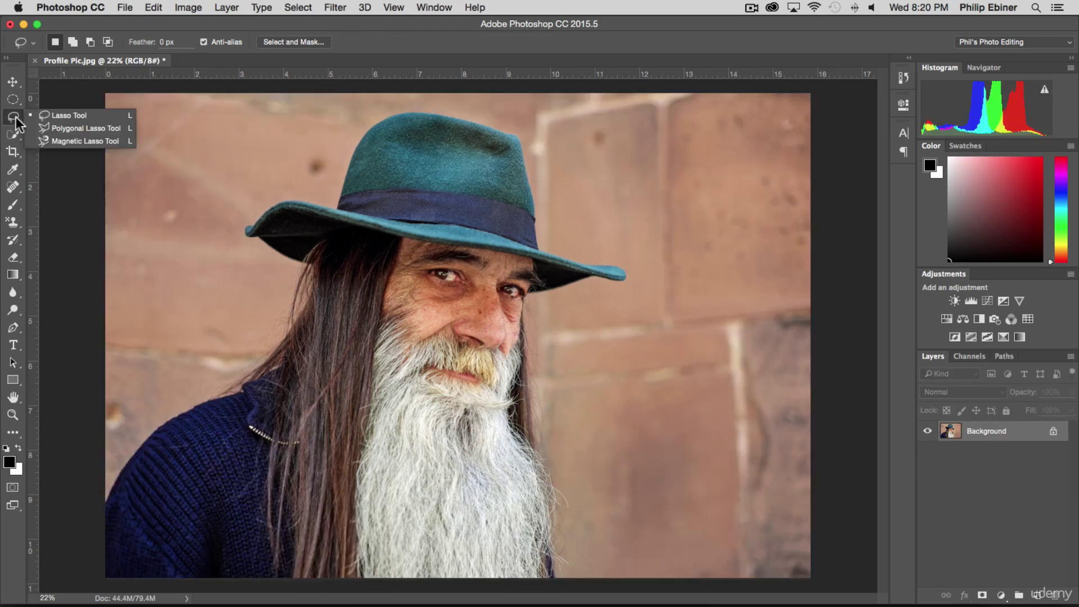
left_click(79, 117)
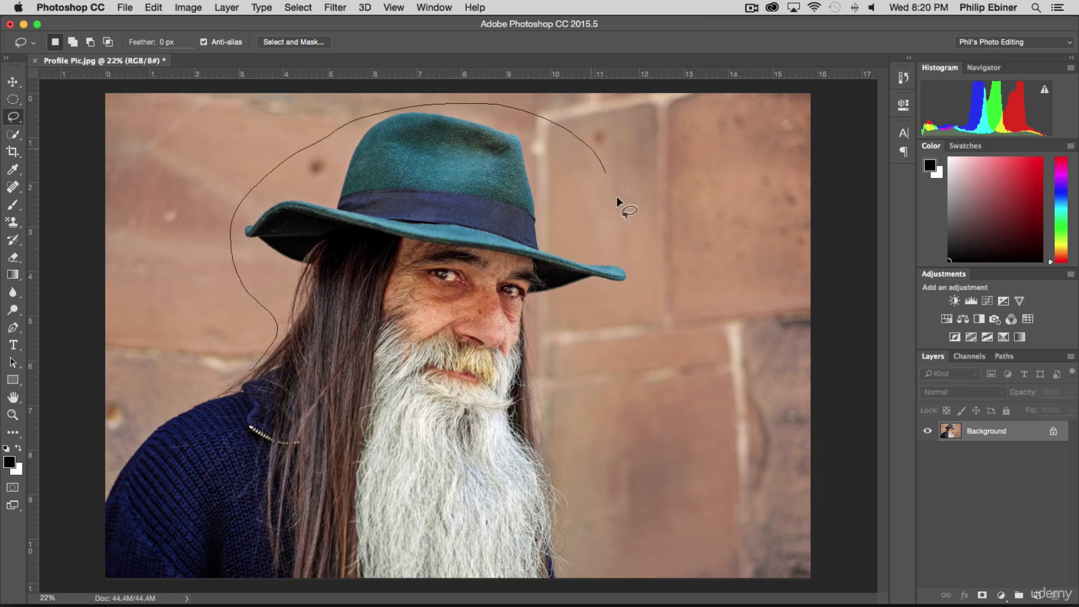
mouse_move(452, 472)
left_mouse_down()
mouse_move(333, 459)
mouse_move(276, 422)
mouse_move(250, 368)
left_mouse_up()
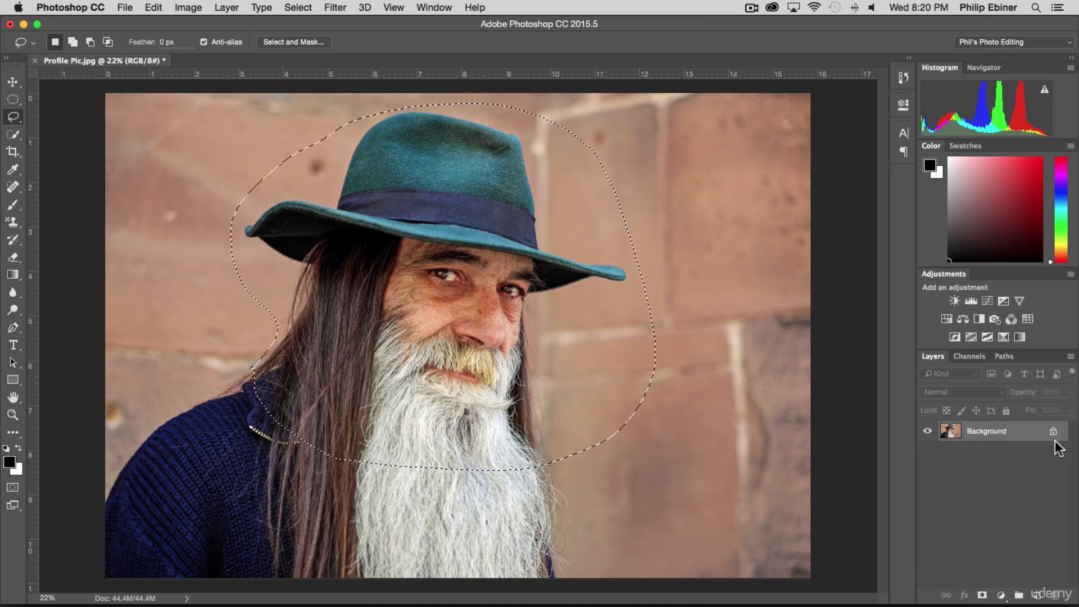
- Duplicate the freehand selection to a new layer to check it with the Background hidden, and delete that layer
key("ctrl+j")
left_click(928, 451)
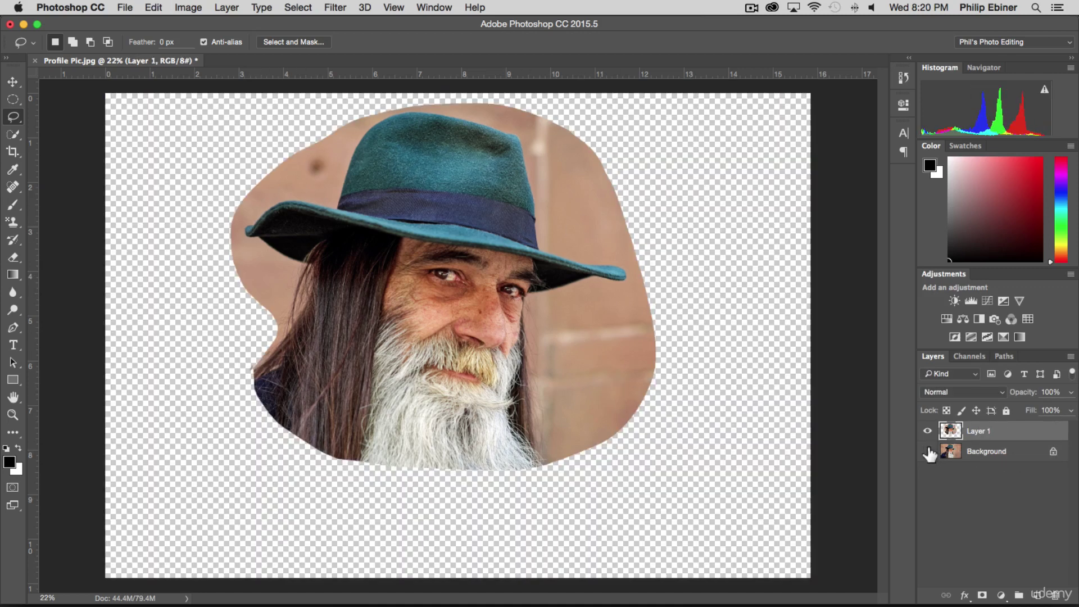
left_click(928, 453)
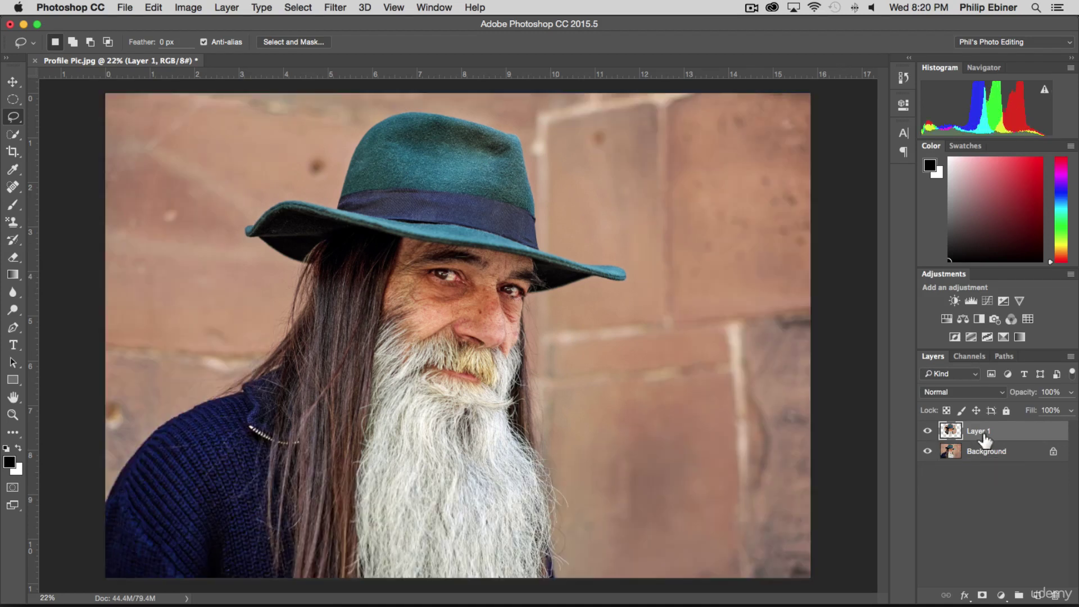
key("Delete")
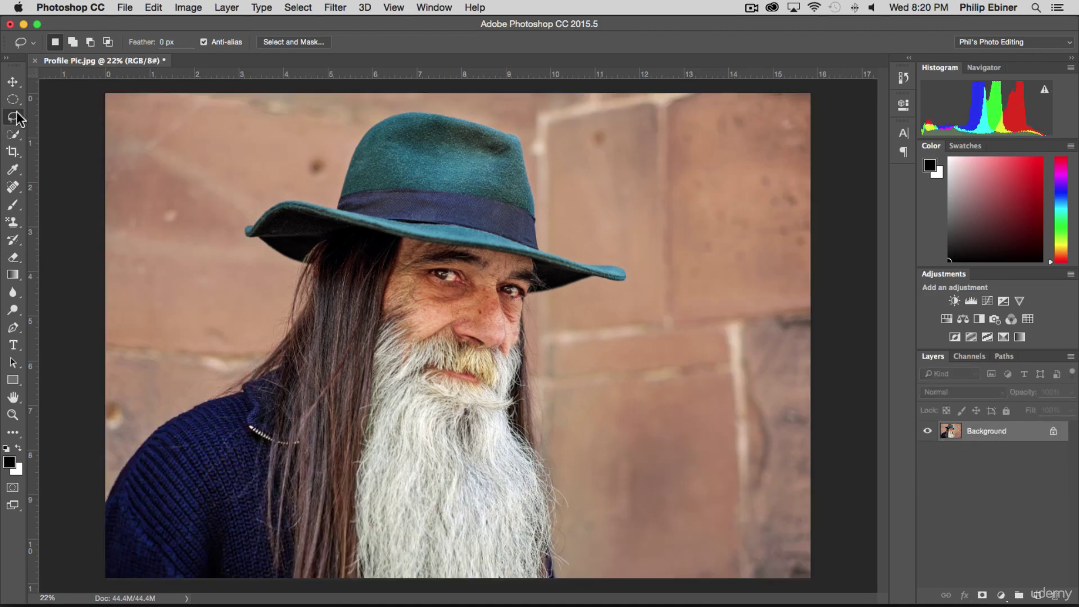
- Outline the man's hat, hair and full beard with a closed straight-edged selection using the Polygonal Lasso tool
left_click(17, 118)
left_click(58, 126)
left_click(223, 382)
left_click(290, 271)
left_click(227, 248)
left_click(266, 144)
left_click(401, 102)
left_click(626, 275)
left_click(639, 448)
left_click(553, 569)
left_click(302, 572)
left_click(273, 396)
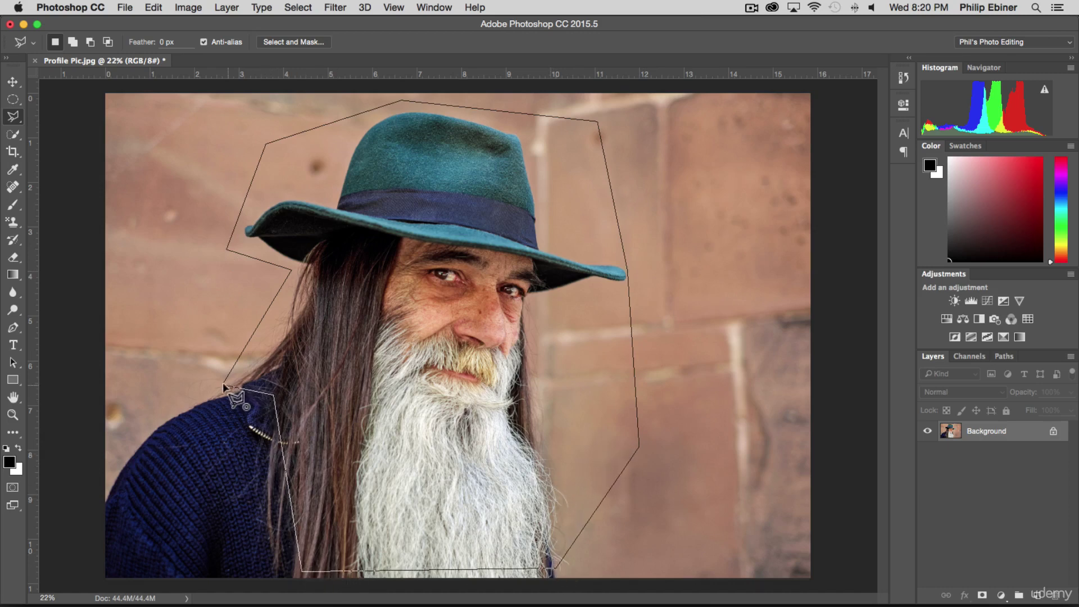
left_click(223, 386)
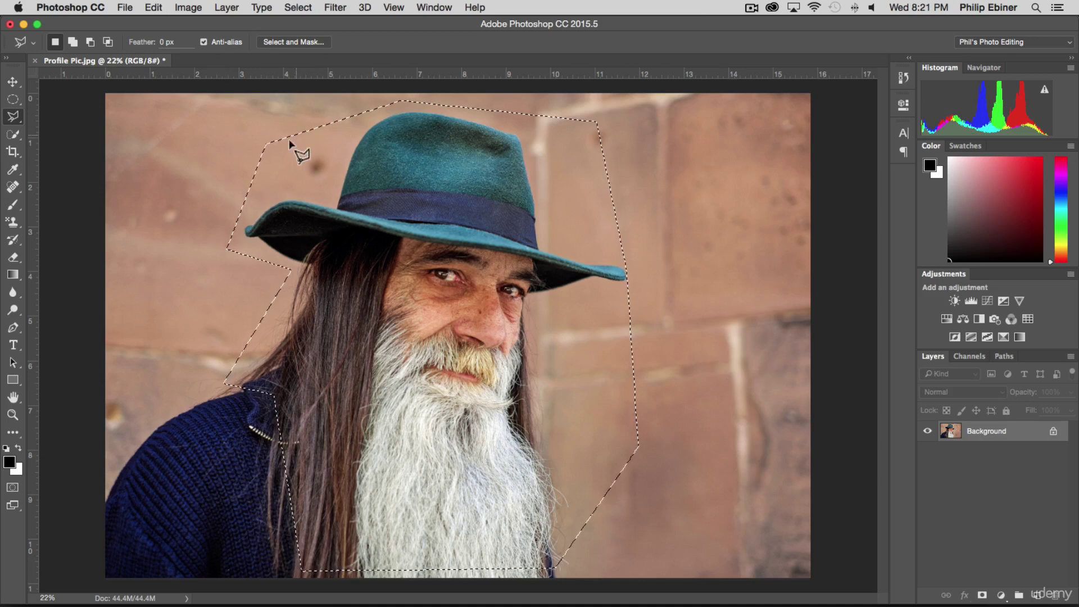
- Duplicate the polygonal selection to a new layer to preview it without the Background, and undo these changes
key("super+j")
left_click(927, 451)
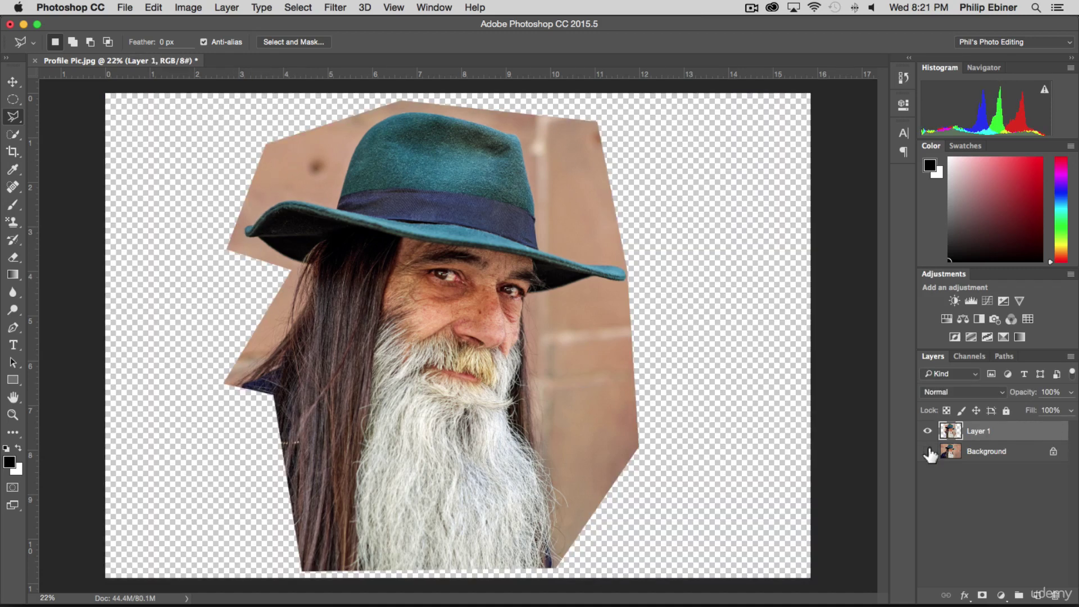
key("super+alt+z")
key("super+alt+z")
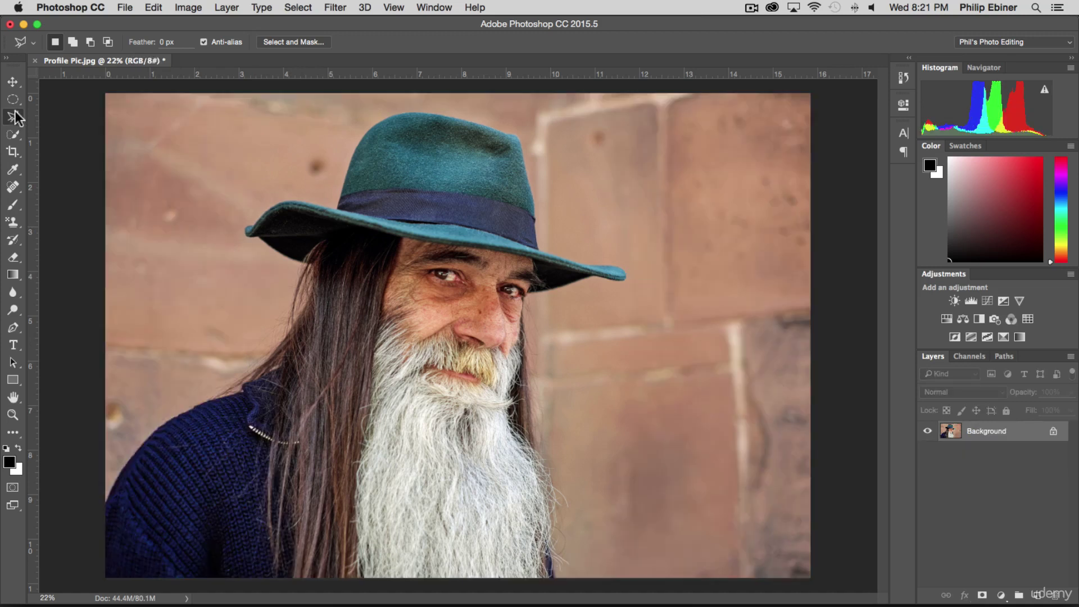
- Trace the man's whole outline, from sweater and hat to beard, with the Magnetic Lasso tool and close the selection
left_click(13, 116)
left_click(70, 144)
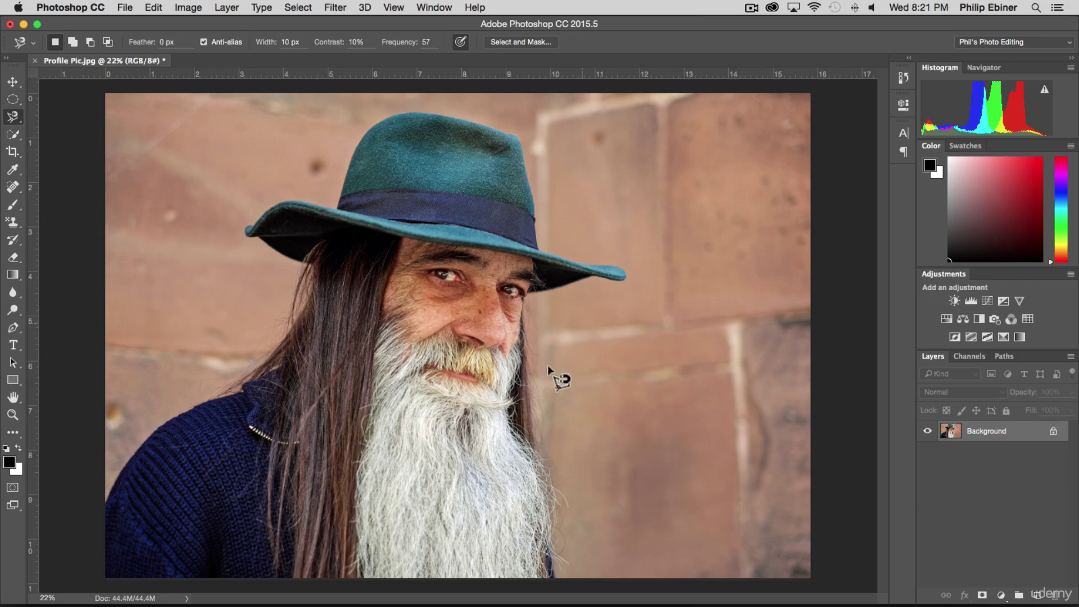
left_click(134, 456)
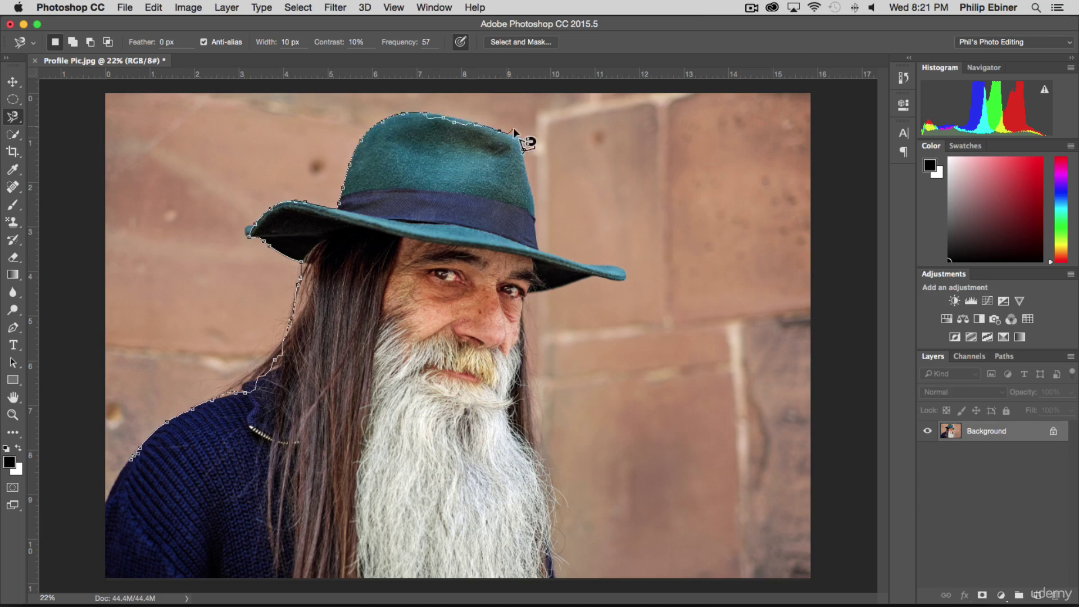
mouse_move(531, 190)
left_mouse_down()
mouse_move(543, 248)
mouse_move(627, 277)
mouse_move(524, 299)
mouse_move(524, 382)
mouse_move(555, 565)
mouse_move(532, 580)
mouse_move(107, 573)
mouse_move(97, 547)
mouse_move(130, 463)
left_mouse_up()
left_click(133, 463)
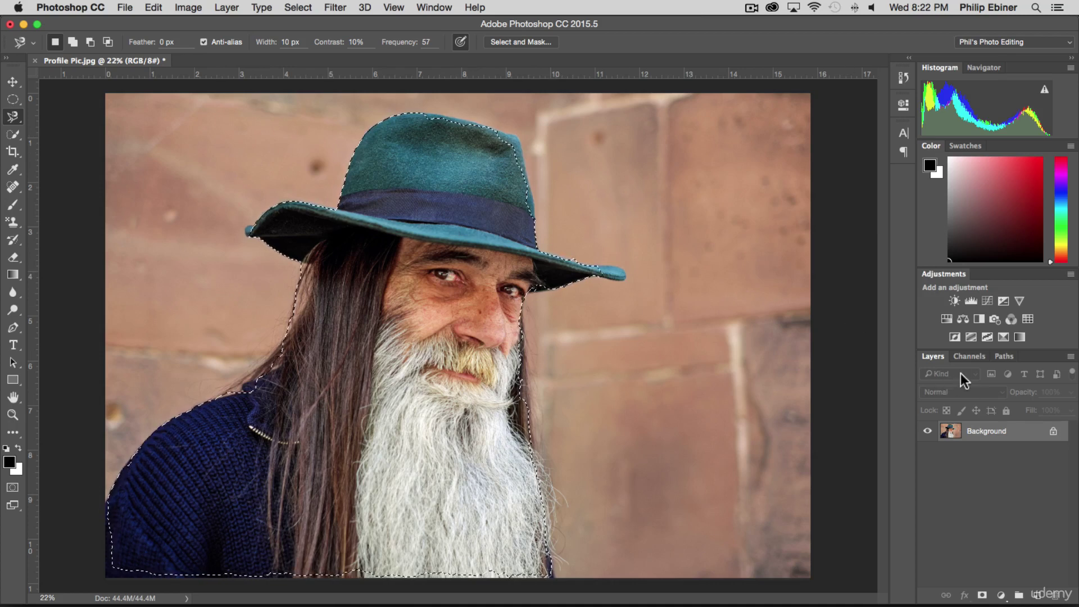
- Duplicate the Magnetic Lasso selection to a new layer, preview it with the Background hidden, and delete that layer
key("cmd+j")
left_click(926, 453)
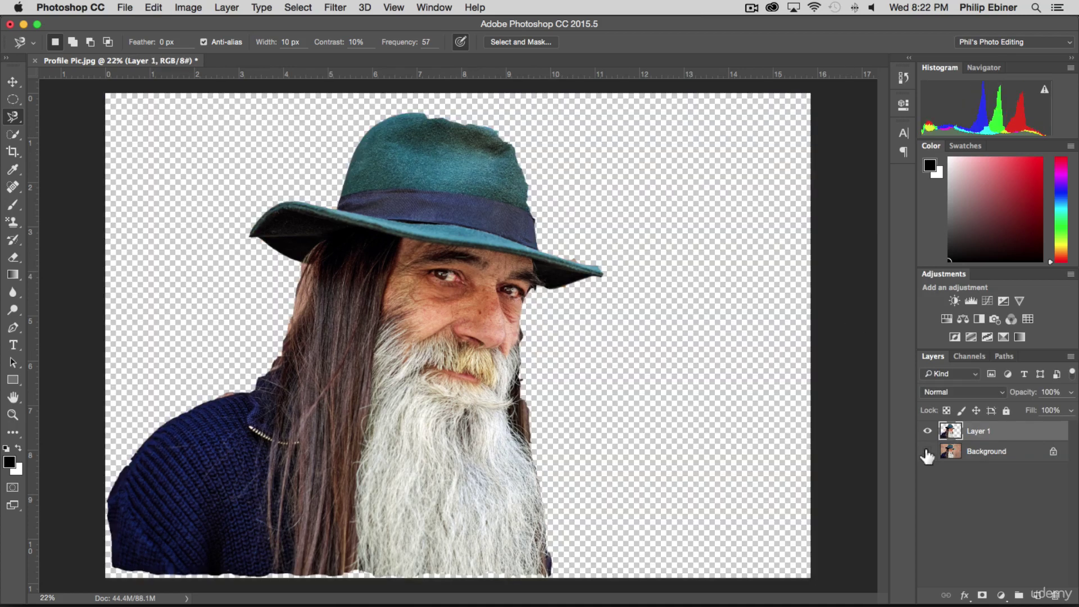
left_click(926, 453)
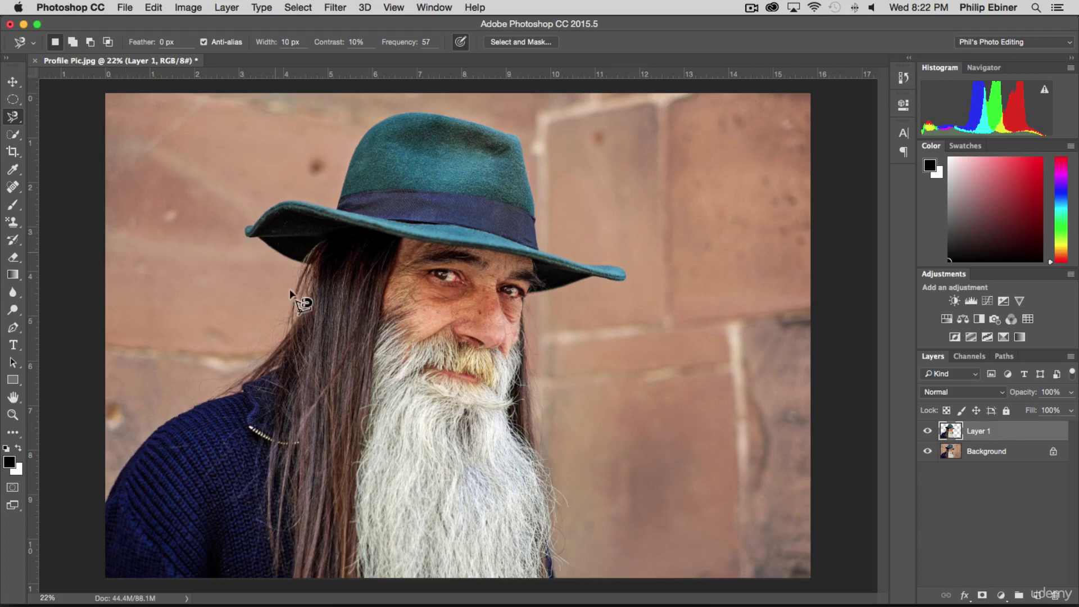
key("Delete")
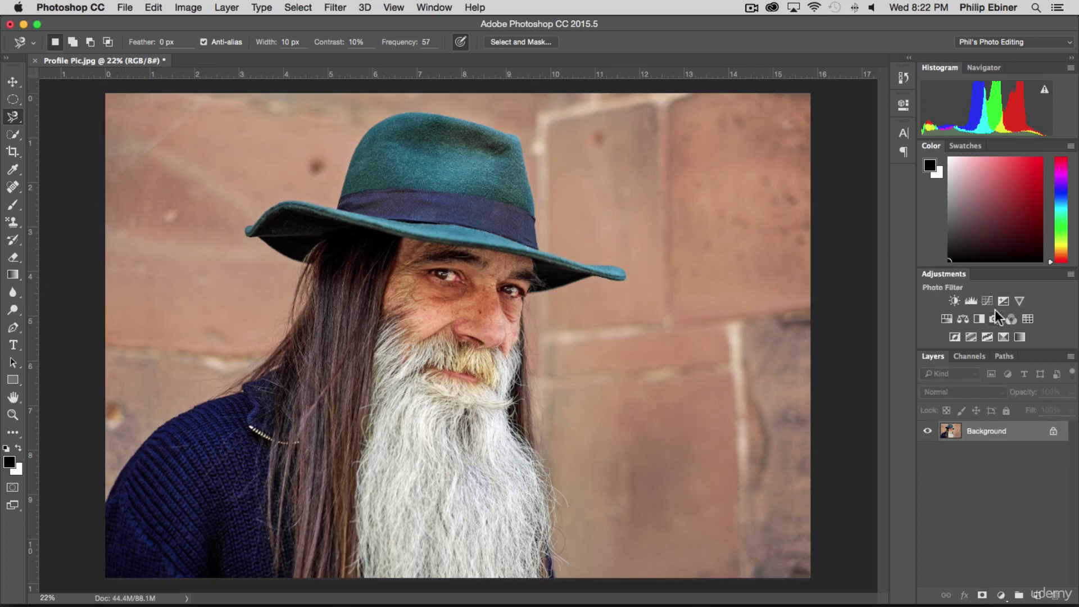
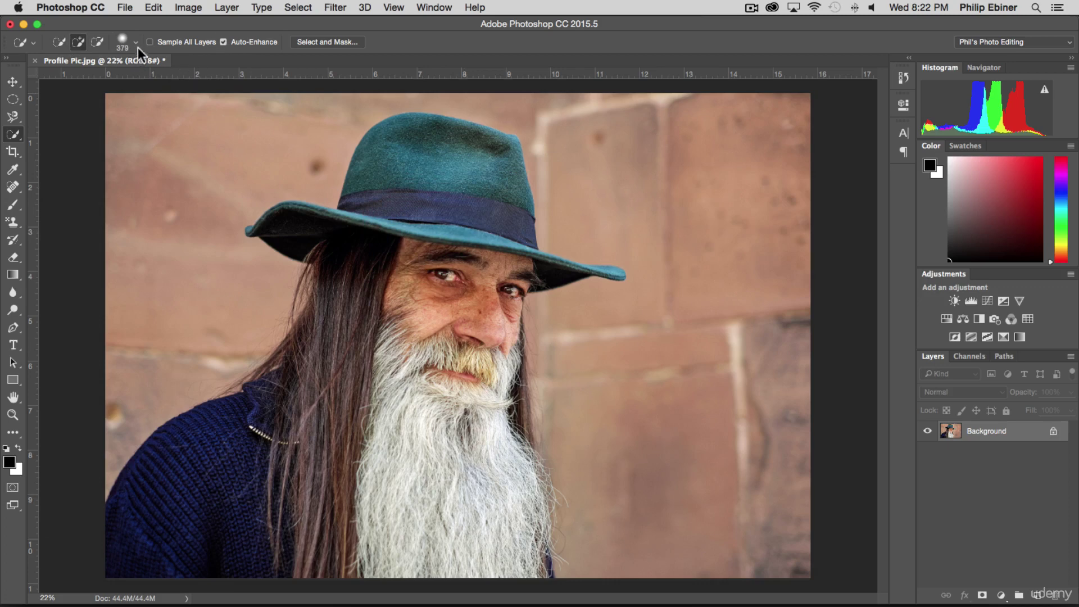
- Set the Quick Selection brush size to 372 px for selecting the hat
left_click(136, 43)
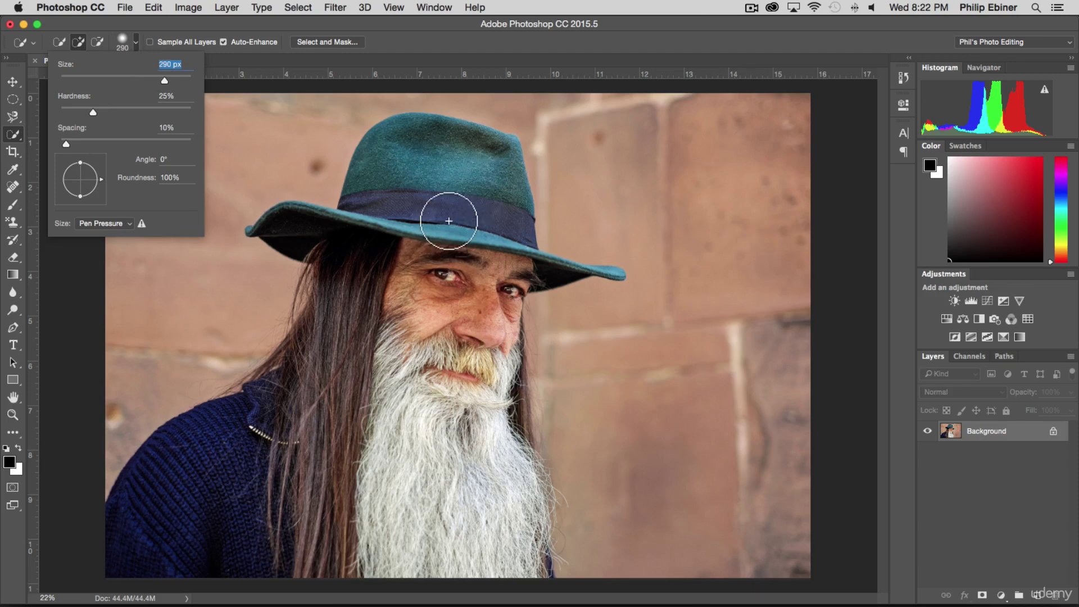
mouse_move(443, 204)
left_mouse_down()
mouse_move(467, 218)
mouse_move(388, 217)
mouse_move(473, 218)
mouse_move(427, 213)
mouse_move(450, 212)
left_mouse_up()
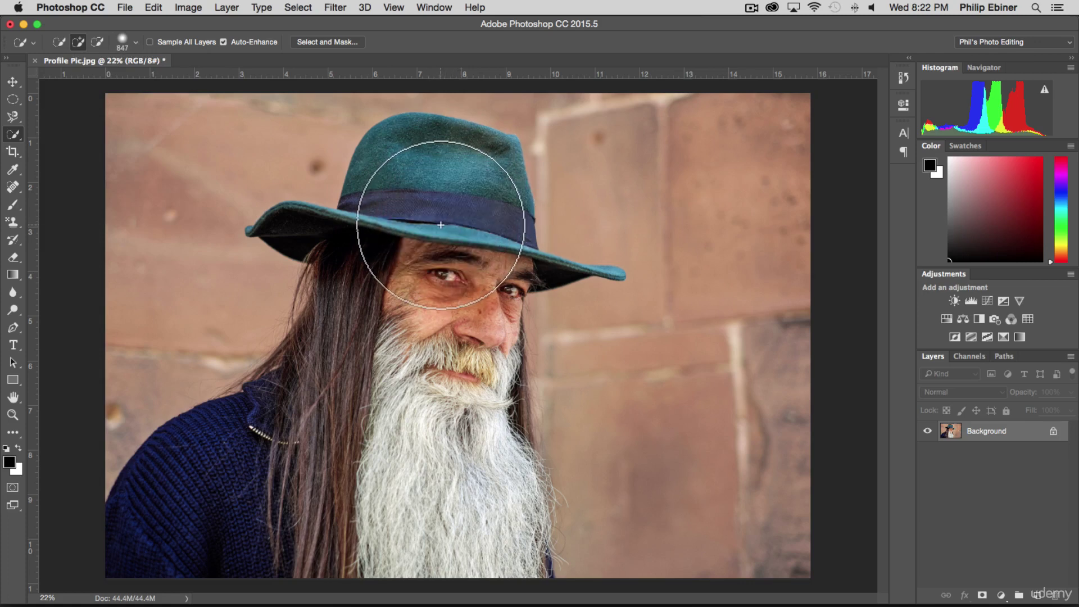
key("bracketleft")
key("bracketleft")
key("bracketleft")
key("bracketleft")
key("bracketleft")
key("bracketleft")
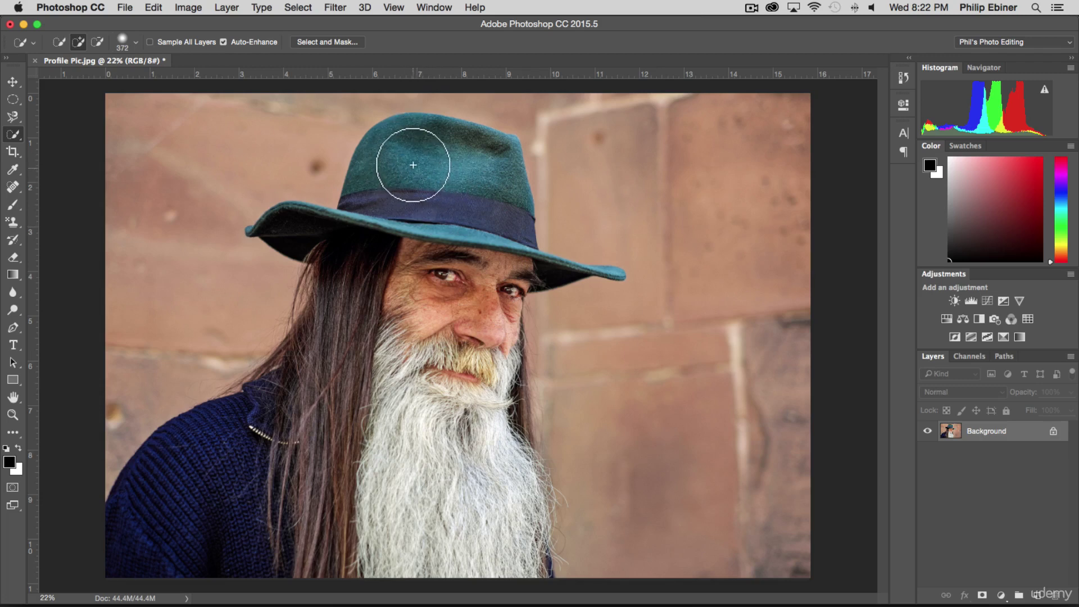
- Select the hat's crown, band and both sides of the brim with Quick Selection, reducing the brush to 60 px, and undo the last stroke
left_click(413, 163)
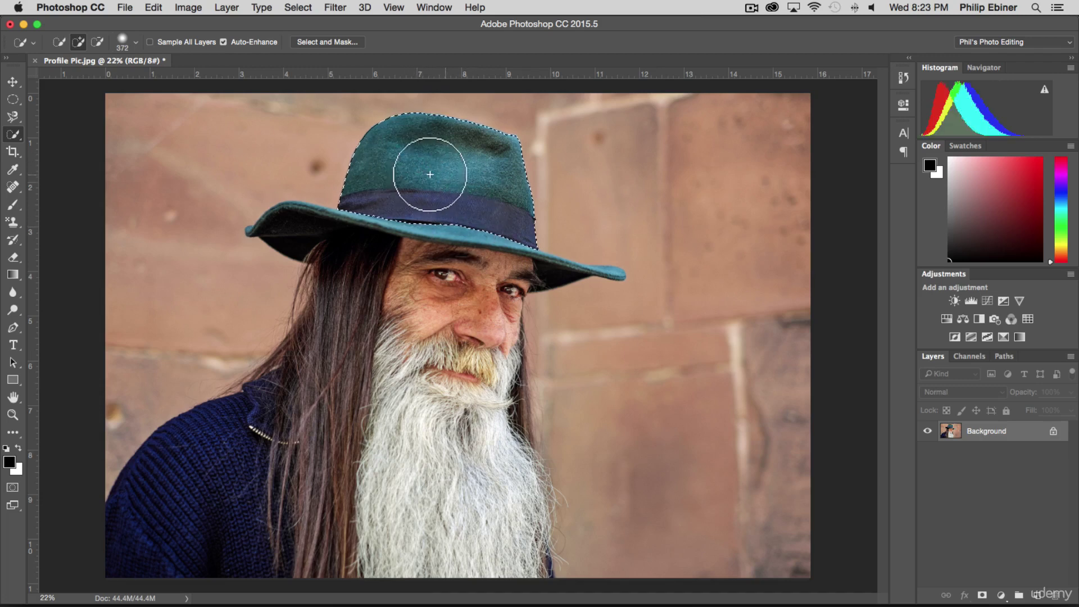
mouse_move(469, 212)
left_mouse_down()
mouse_move(450, 213)
mouse_move(470, 221)
left_mouse_up()
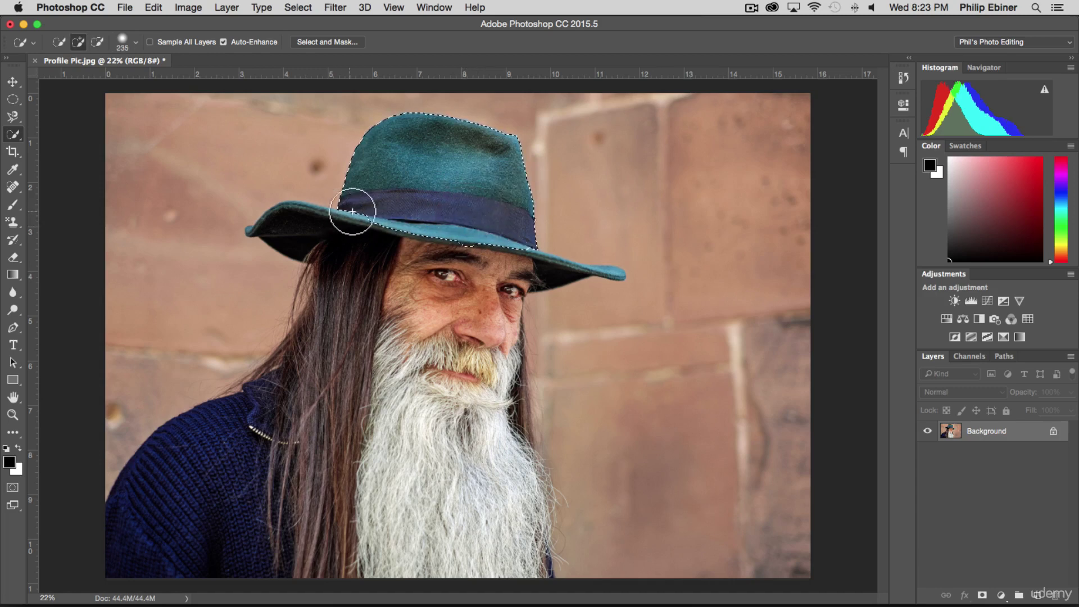
left_click_drag(381, 217, 380, 213)
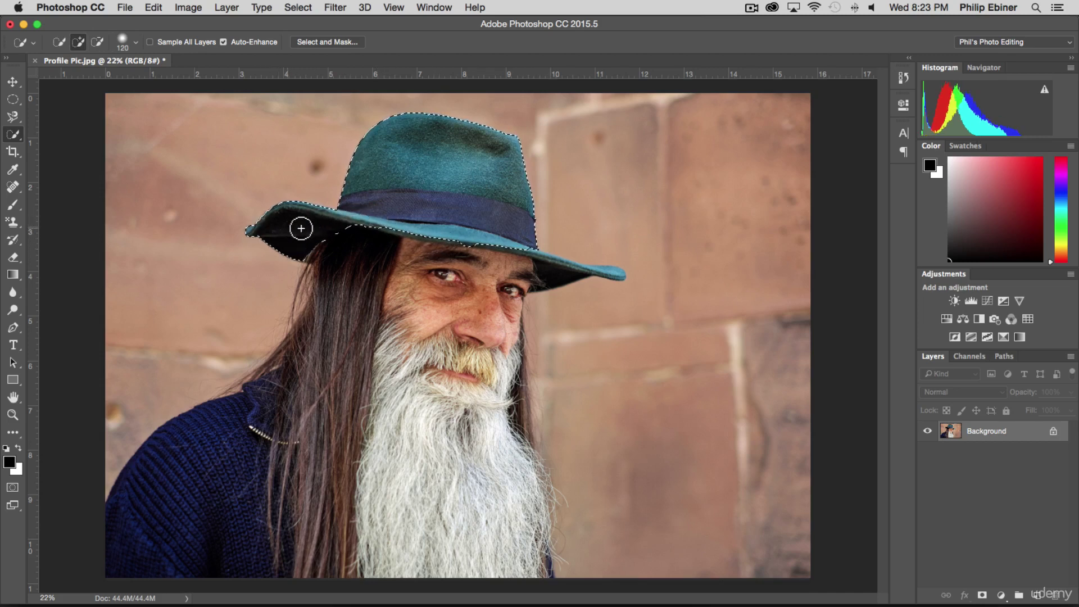
mouse_move(519, 251)
left_mouse_down()
mouse_move(534, 243)
mouse_move(544, 257)
left_mouse_up()
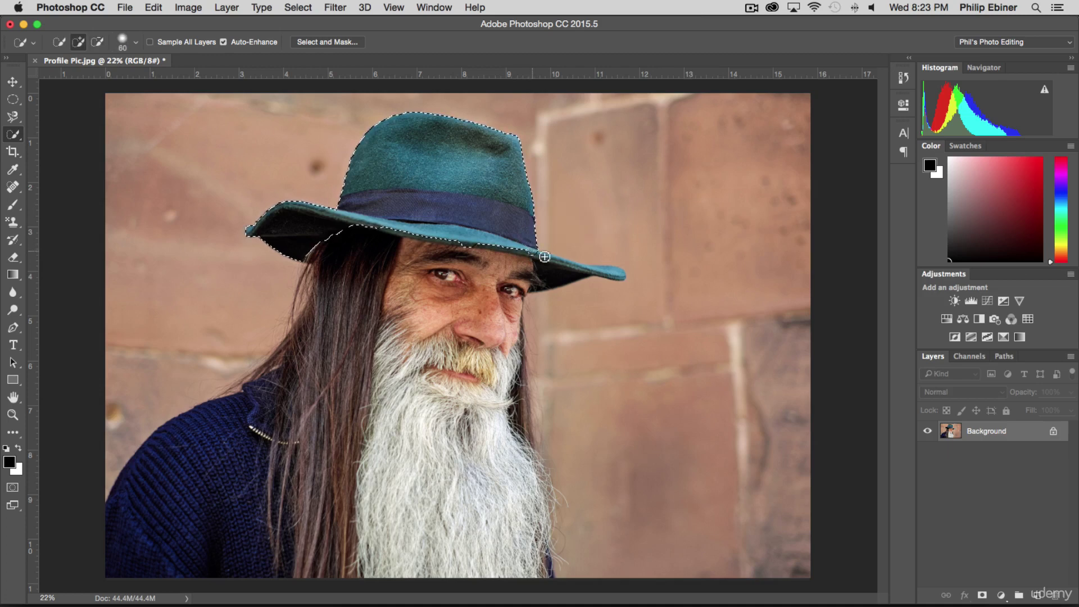
left_click_drag(571, 276, 617, 273)
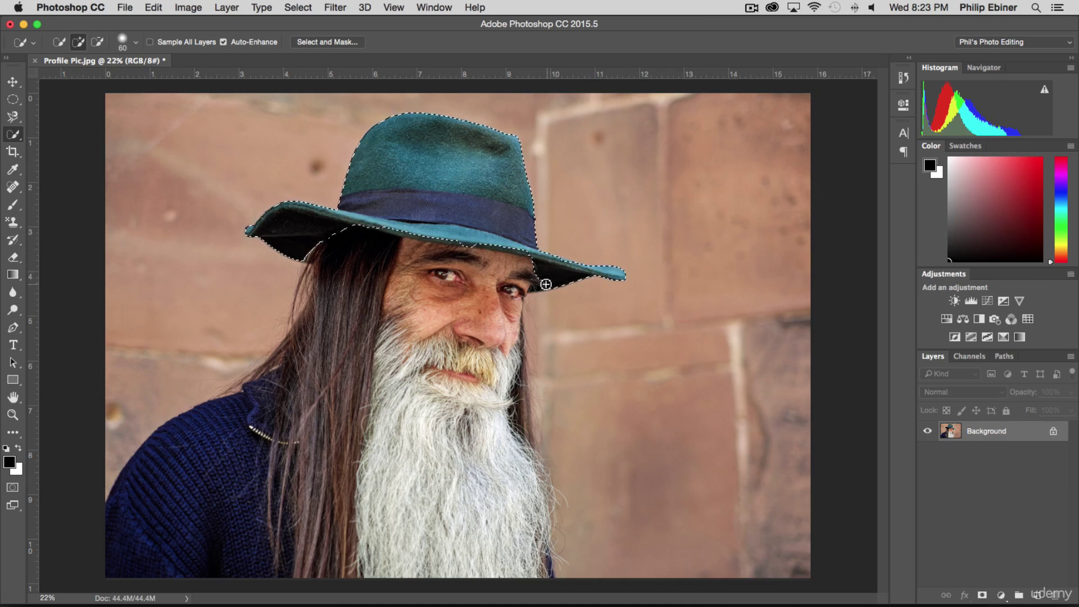
left_click_drag(337, 228, 306, 248)
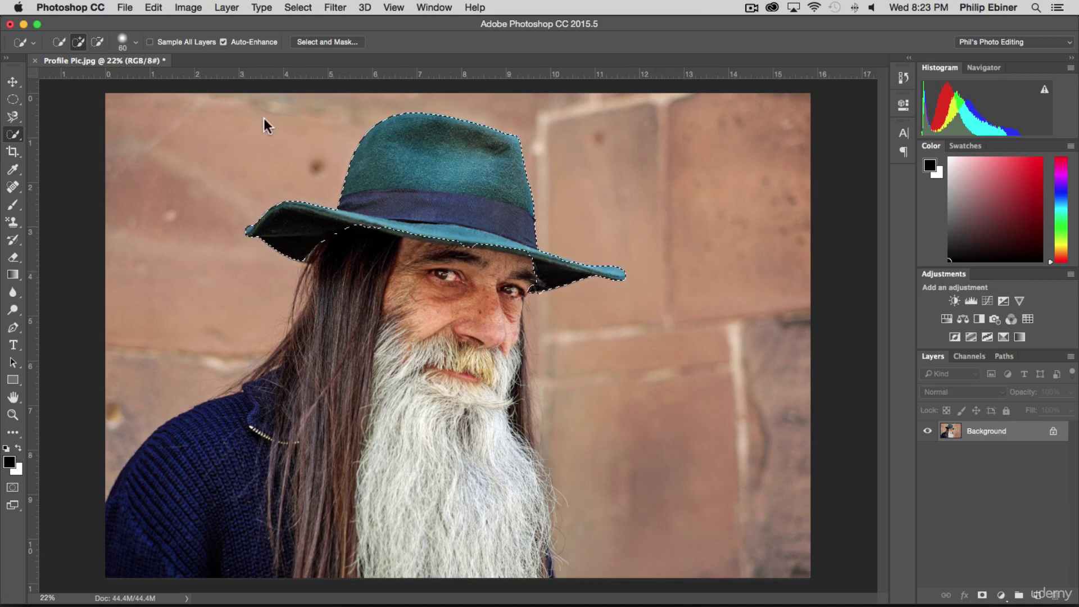
key("super+z")
- Duplicate the hat selection to a new layer, check it with the Background hidden, and delete that layer
key("super+j")
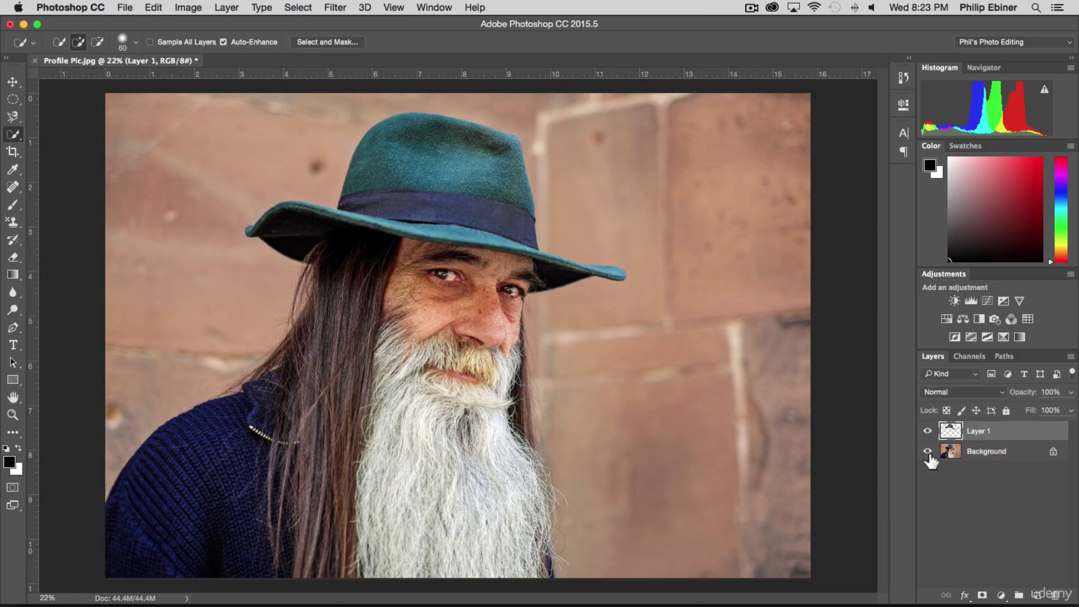
left_click(928, 452)
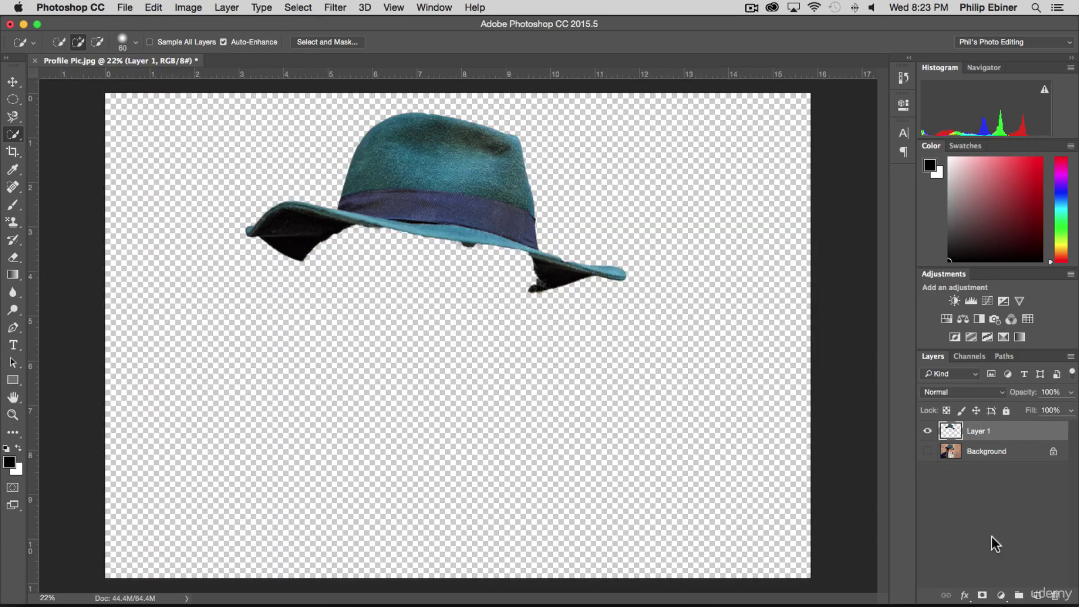
left_click(927, 453)
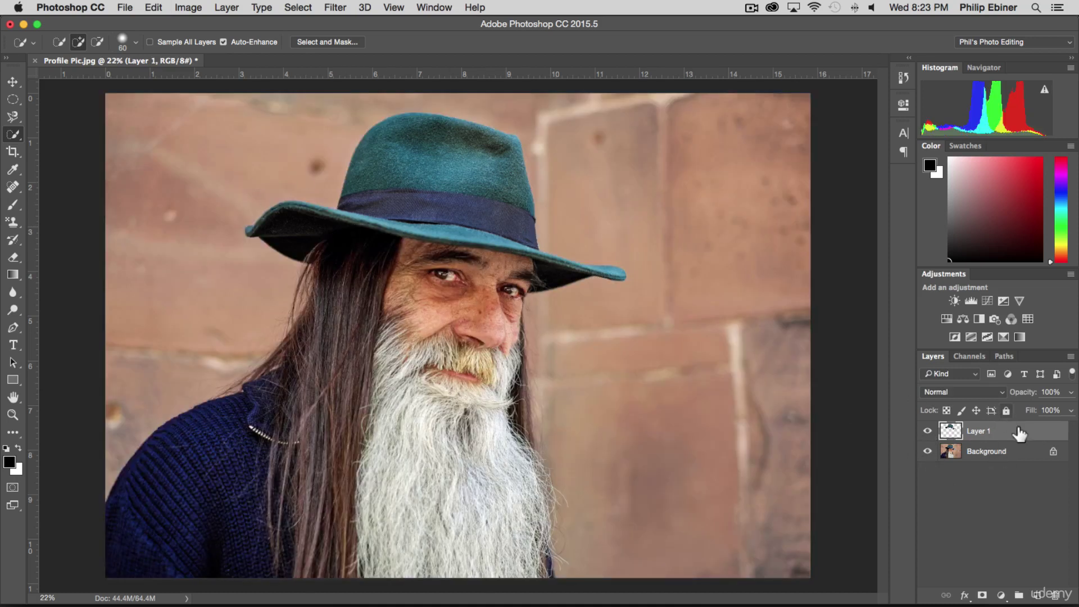
key("Delete")
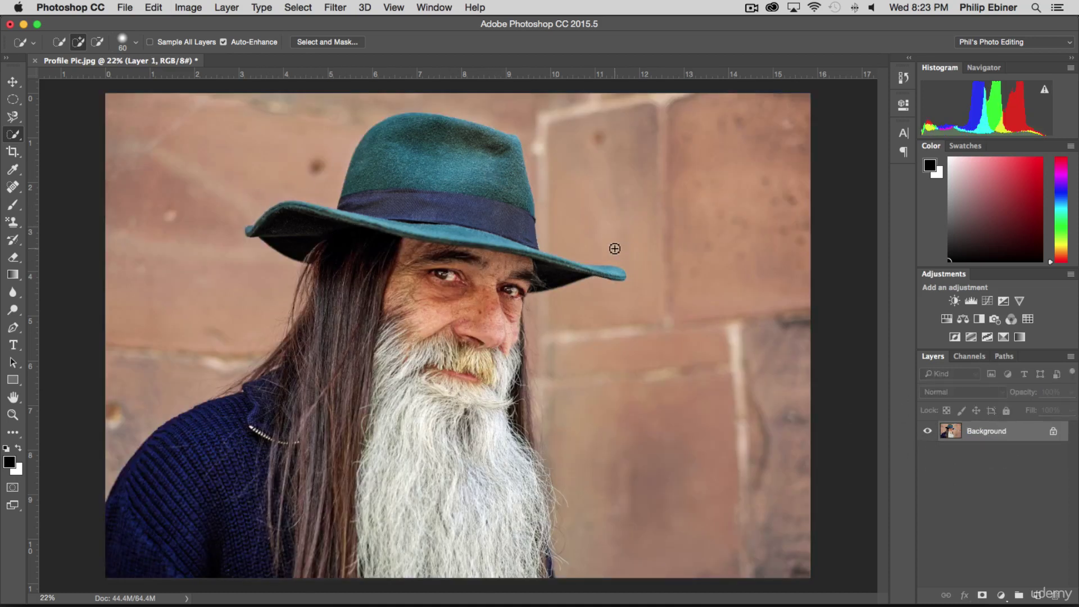
- Switch to the Magic Wand tool, sample the blue sweater for a selection, and undo that selection
key("super+Tab")
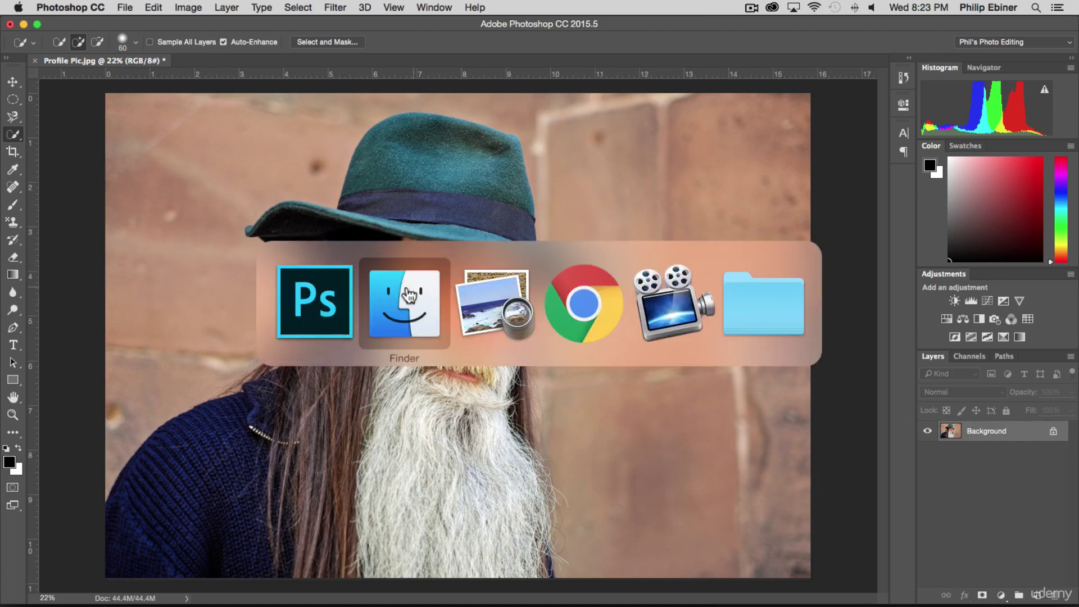
right_click(14, 139)
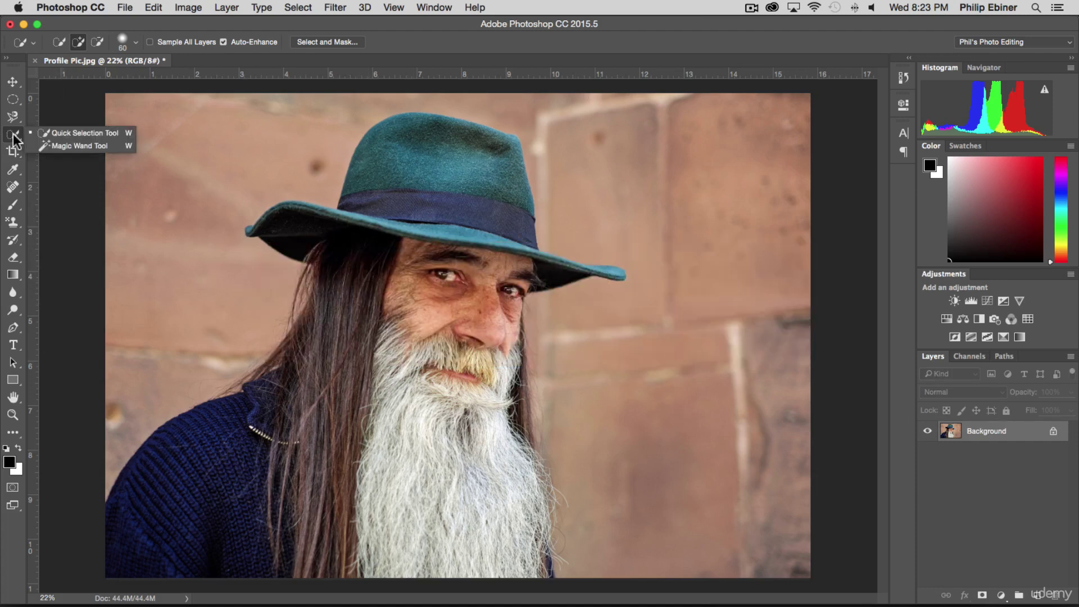
left_click(95, 151)
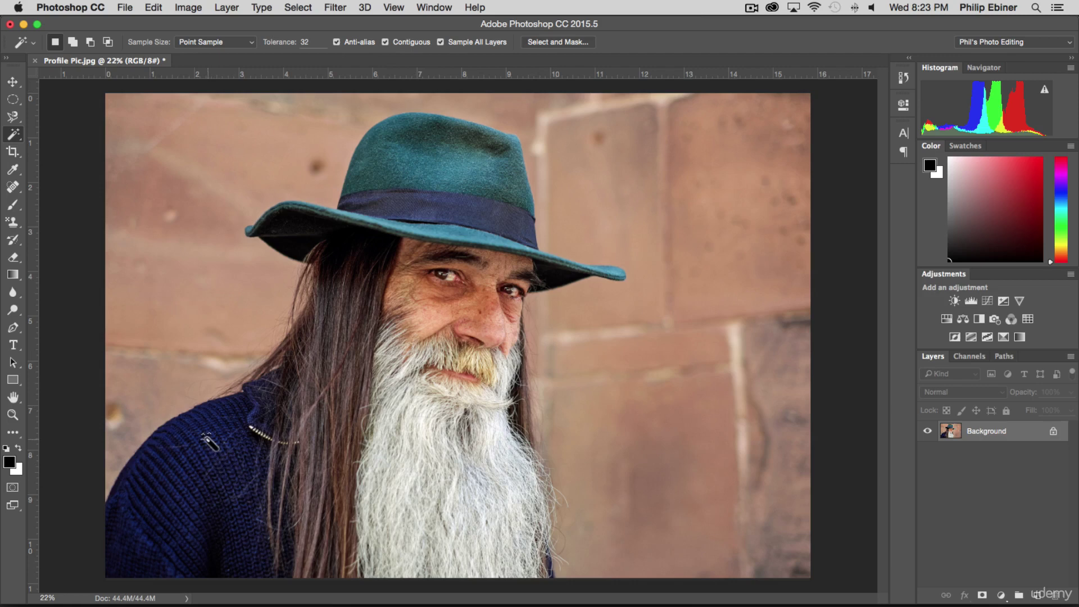
left_click(205, 437)
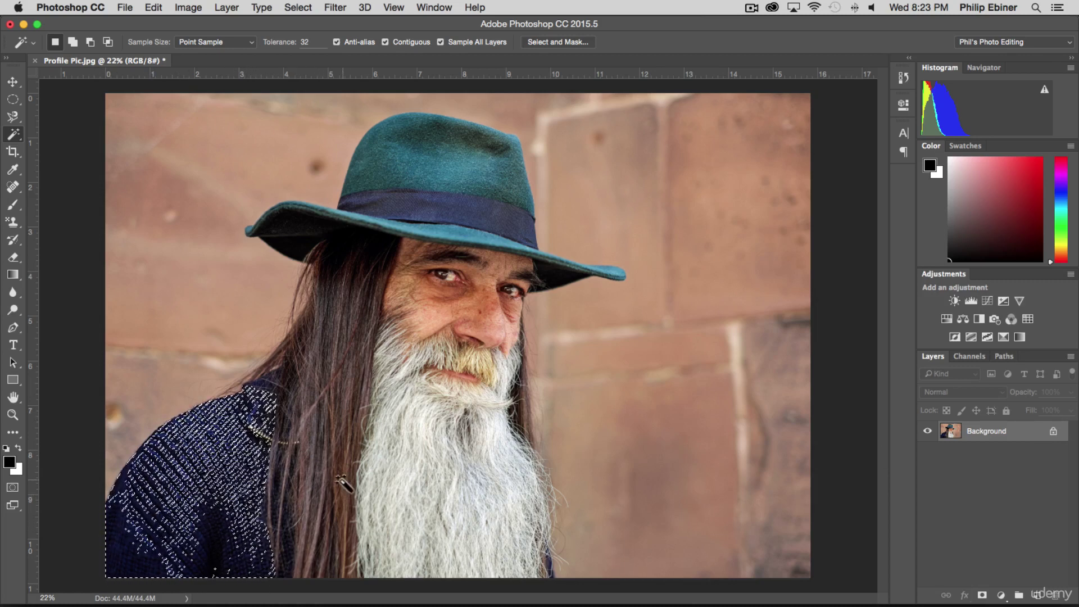
key("super+z")
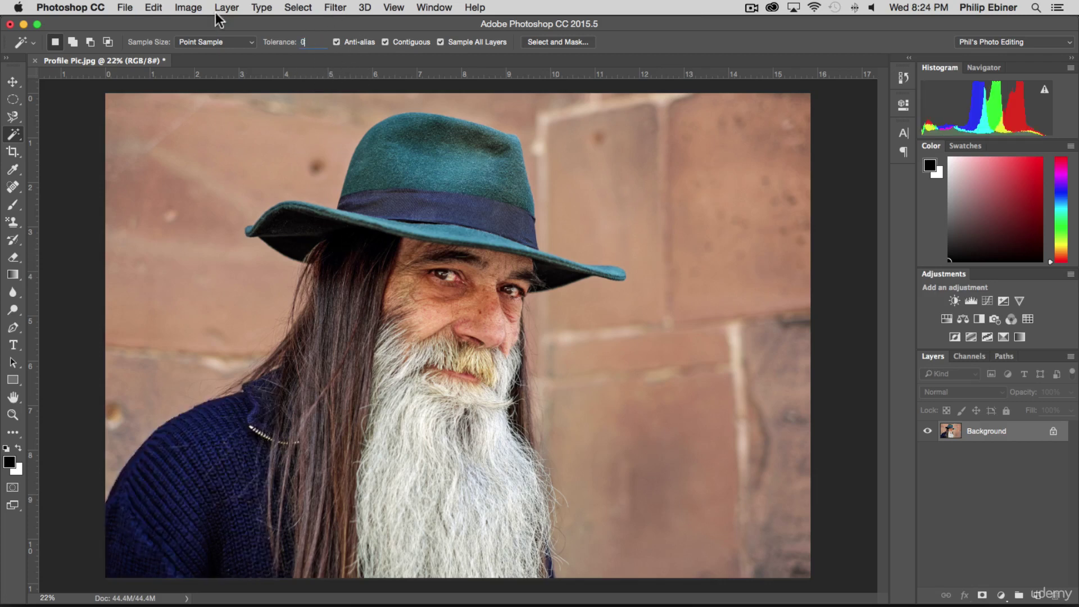
- Try Magic Wand selections of the sweater at tolerances of 0, 100 and 50, undoing the last two
left_click(223, 481)
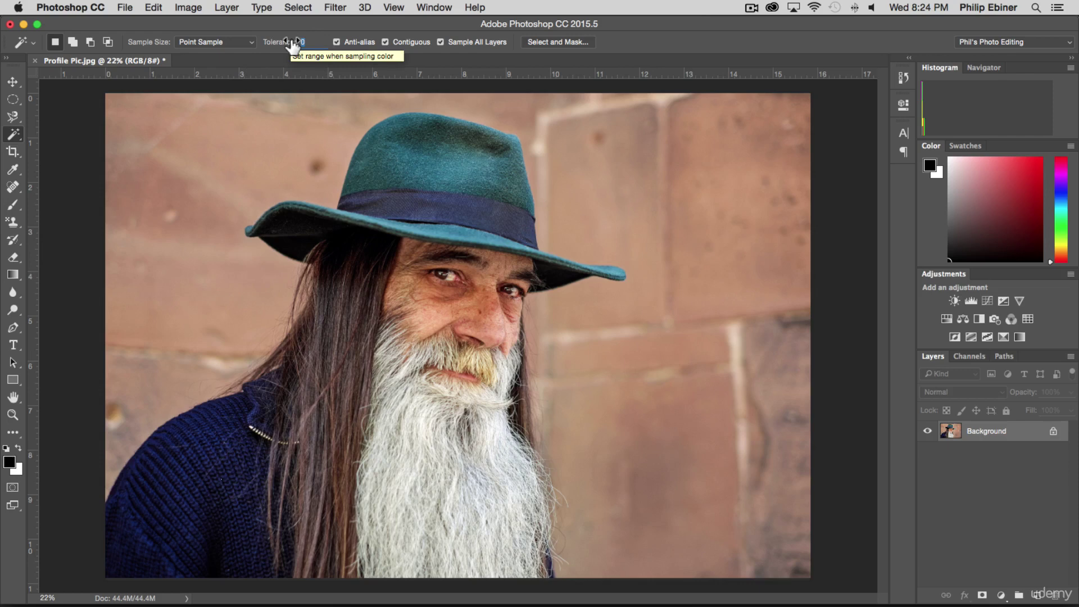
type("00")
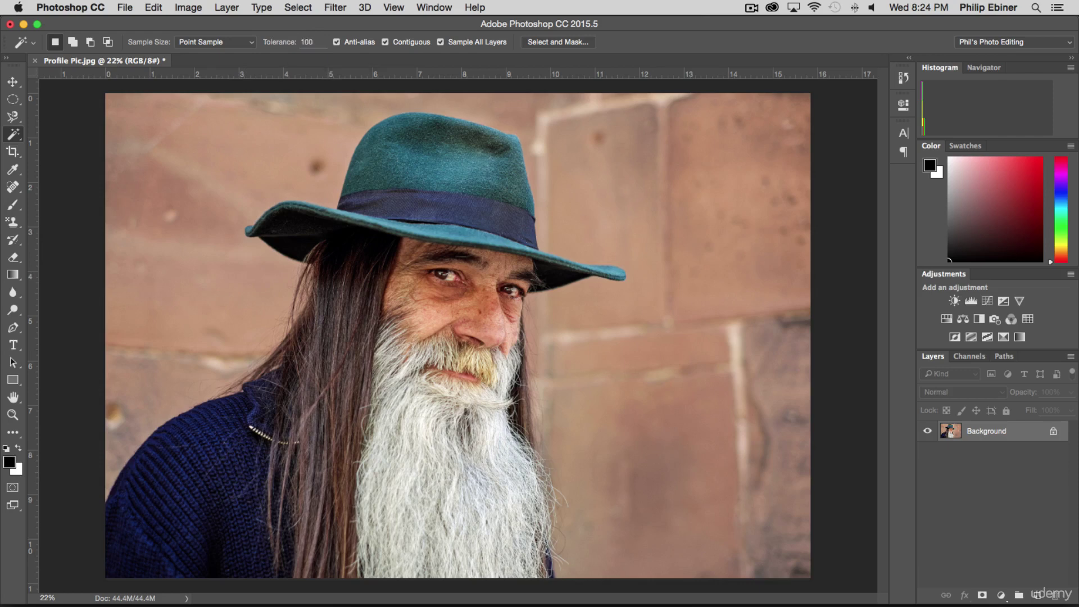
left_click(221, 466)
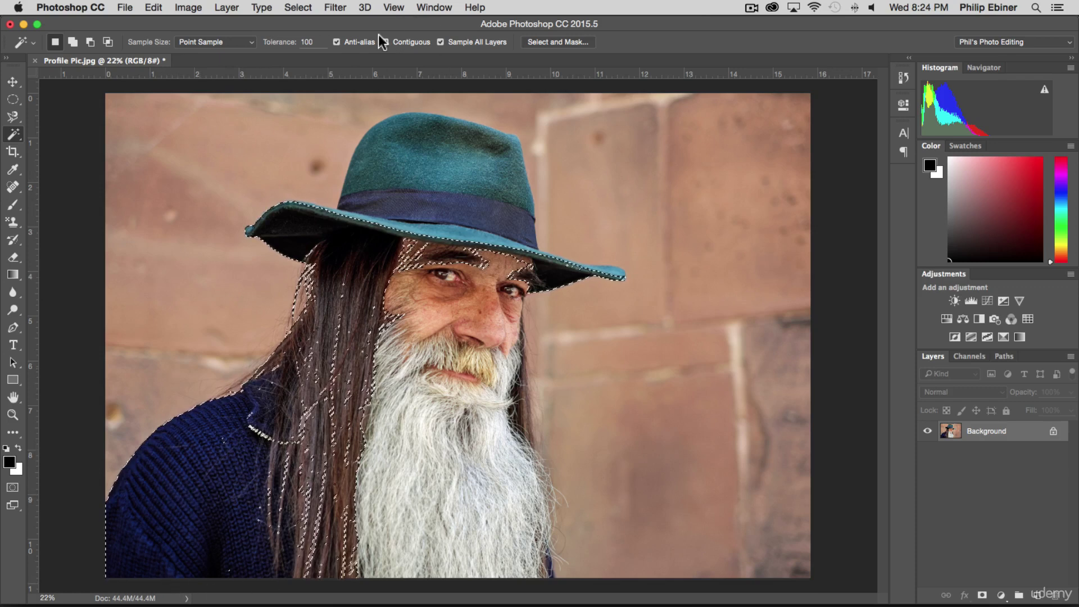
key("super+z")
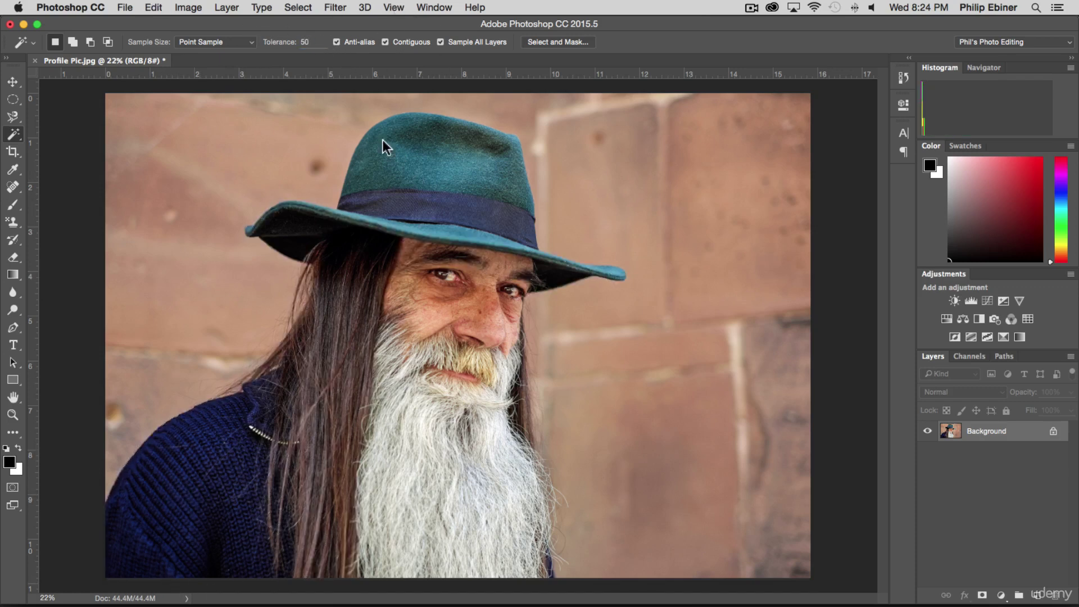
left_click(177, 454)
key("super+z")
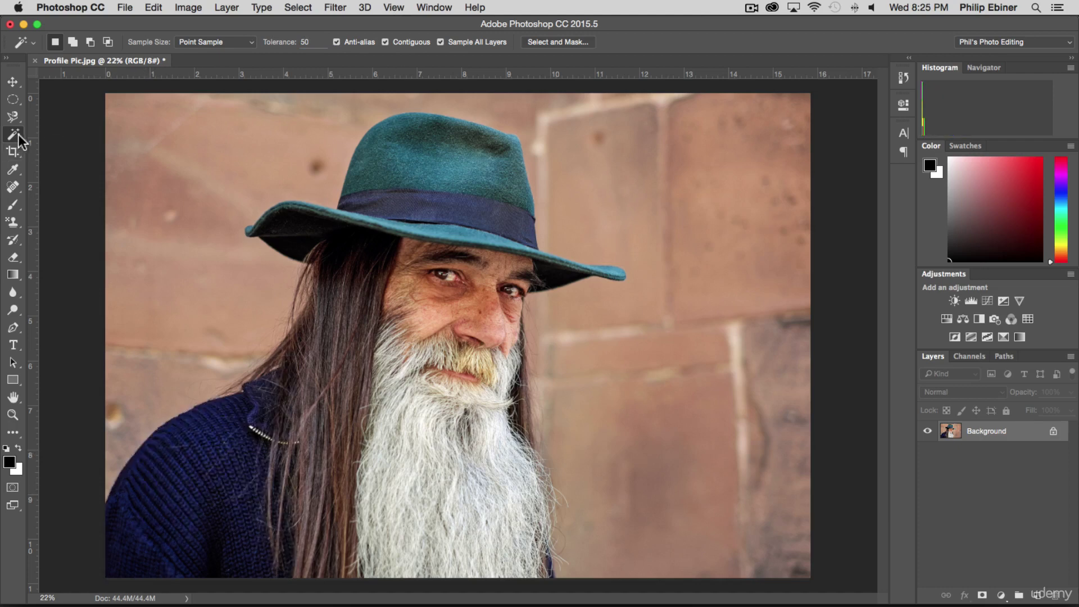